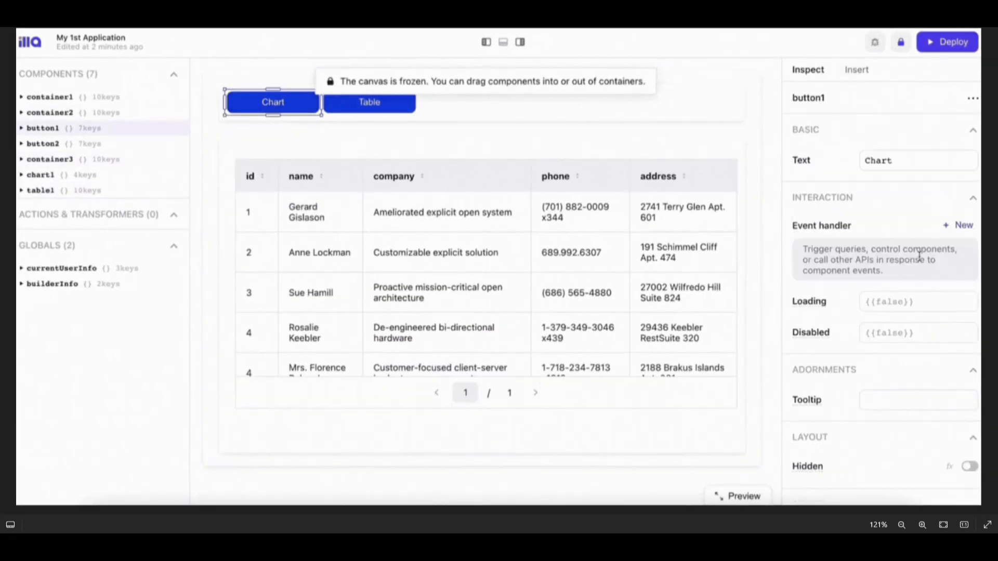
Step: Add a click event handler to the Chart button that controls a component
{"action": "left_click", "coordinate": [958, 225]}
{"action": "left_click", "coordinate": [720, 324]}
{"action": "left_click", "coordinate": [732, 374]}
{"action": "left_click", "coordinate": [719, 355]}
{"action": "left_click", "coordinate": [597, 435]}
Step: Configure the Chart button's click handler to run setCurrentViewIndex on container3 with the value {{1}}
{"action": "left_click", "coordinate": [273, 102]}
{"action": "left_click", "coordinate": [876, 249]}
{"action": "left_click", "coordinate": [720, 356]}
{"action": "left_click", "coordinate": [720, 425]}
{"action": "left_click", "coordinate": [720, 384]}
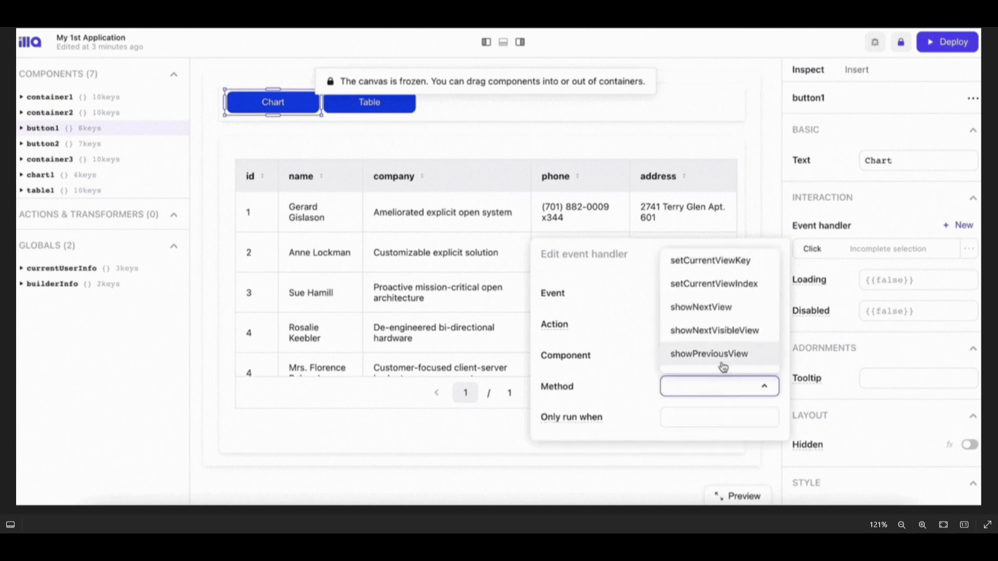
{"action": "left_click", "coordinate": [714, 284]}
{"action": "left_click", "coordinate": [718, 416]}
{"action": "type", "text": "{{1}}"}
Step: Add a click handler to the Table button that runs setCurrentViewIndex on container3, and try out both buttons
{"action": "left_click", "coordinate": [370, 102]}
{"action": "left_click", "coordinate": [958, 225]}
{"action": "left_click", "coordinate": [719, 293]}
{"action": "left_click", "coordinate": [719, 324]}
{"action": "left_click", "coordinate": [732, 374]}
{"action": "left_click", "coordinate": [720, 355]}
{"action": "left_click", "coordinate": [702, 425]}
{"action": "left_click", "coordinate": [719, 383]}
{"action": "left_click", "coordinate": [714, 284]}
{"action": "left_click", "coordinate": [718, 416]}
{"action": "left_click", "coordinate": [247, 108]}
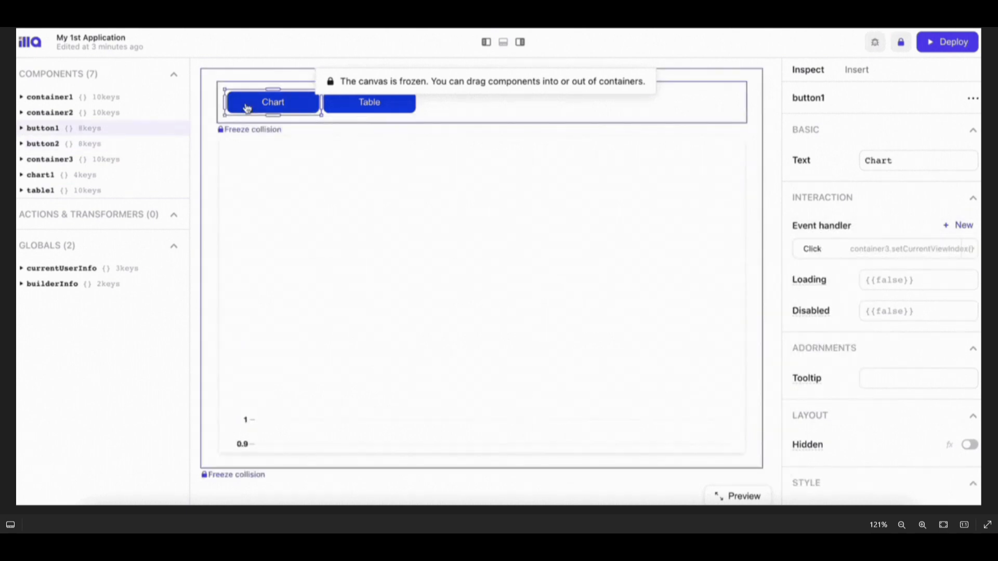
{"action": "left_click", "coordinate": [410, 104]}
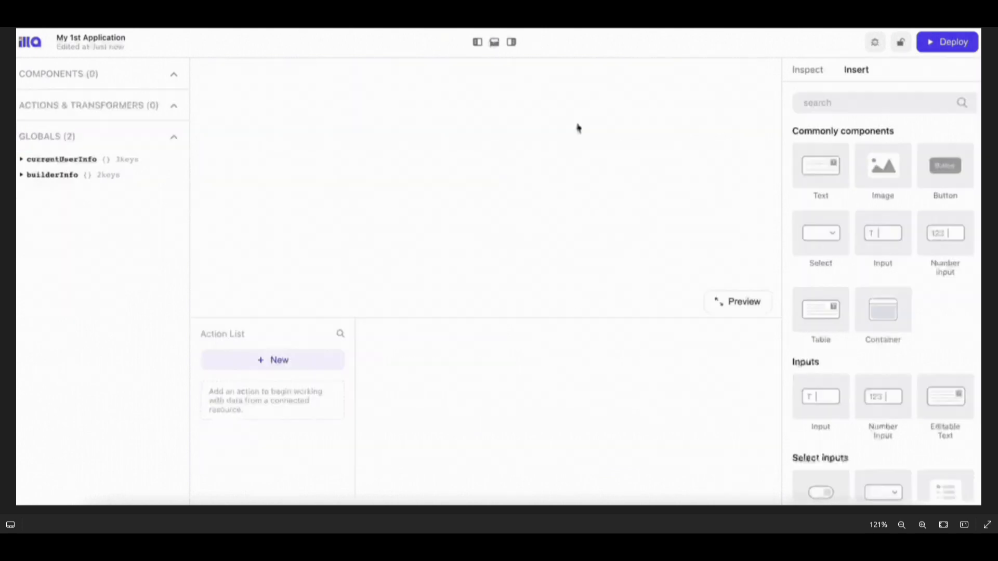
Step: Insert a container on the empty canvas and enlarge it to fill the canvas area
{"action": "left_click", "coordinate": [887, 102]}
{"action": "type", "text": "con"}
{"action": "left_click_drag", "start_coordinate": [820, 167], "coordinate": [278, 166]}
{"action": "left_click_drag", "start_coordinate": [379, 276], "coordinate": [764, 469]}
Step: Insert a second container inside the first and shape it into a wide, shallow strip along the upper edge
{"action": "left_click", "coordinate": [860, 72]}
{"action": "left_click_drag", "start_coordinate": [820, 167], "coordinate": [311, 199]}
{"action": "left_click_drag", "start_coordinate": [396, 303], "coordinate": [747, 126]}
{"action": "left_click_drag", "start_coordinate": [479, 106], "coordinate": [467, 83]}
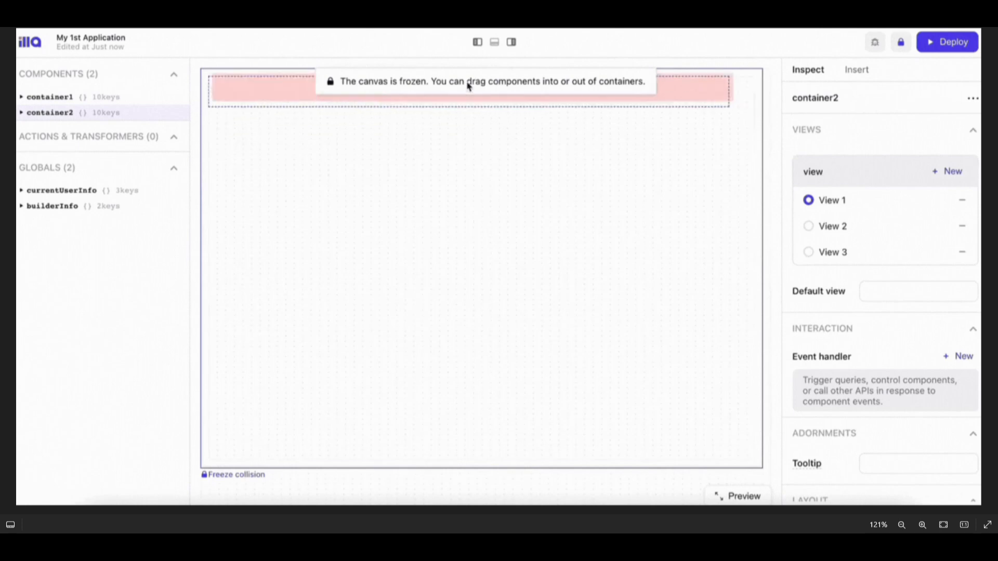
Step: Search the components for "bu" and place two buttons side by side in the upper strip container
{"action": "left_click", "coordinate": [857, 69]}
{"action": "type", "text": "bu"}
{"action": "left_click_drag", "start_coordinate": [820, 358], "coordinate": [367, 94]}
{"action": "left_click", "coordinate": [857, 69]}
Step: Set the first button's text to Chart and the second button's text to Table
{"action": "left_click", "coordinate": [276, 106]}
{"action": "double_click", "coordinate": [889, 161]}
{"action": "type", "text": "Chart"}
{"action": "left_click", "coordinate": [369, 103]}
{"action": "double_click", "coordinate": [889, 161]}
{"action": "type", "text": "Table"}
Step: Insert a third container below the buttons and stretch it to fill the rest of the outer container
{"action": "left_click", "coordinate": [857, 70]}
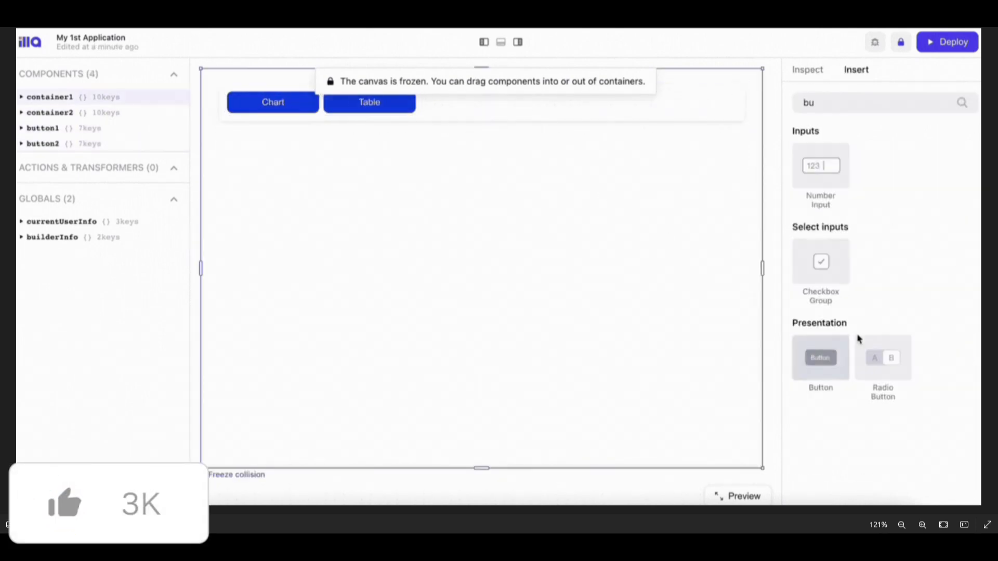
{"action": "double_click", "coordinate": [808, 103]}
{"action": "type", "text": "con"}
{"action": "left_click_drag", "start_coordinate": [821, 167], "coordinate": [303, 236]}
{"action": "left_click_drag", "start_coordinate": [389, 341], "coordinate": [747, 458]}
Step: Remove View 3 from the lower container and rename its remaining views to chart and Table
{"action": "left_click", "coordinate": [962, 252]}
{"action": "left_click", "coordinate": [837, 202]}
{"action": "triple_click", "coordinate": [683, 200]}
{"action": "type", "text": "chart"}
{"action": "left_click", "coordinate": [775, 130]}
{"action": "left_click", "coordinate": [834, 229]}
{"action": "triple_click", "coordinate": [683, 226]}
{"action": "type", "text": "Table"}
{"action": "left_click", "coordinate": [774, 156]}
Step: Insert a Chart component into the lower container's first view and enlarge it to fill the container
{"action": "left_click", "coordinate": [856, 69]}
{"action": "type", "text": "cha"}
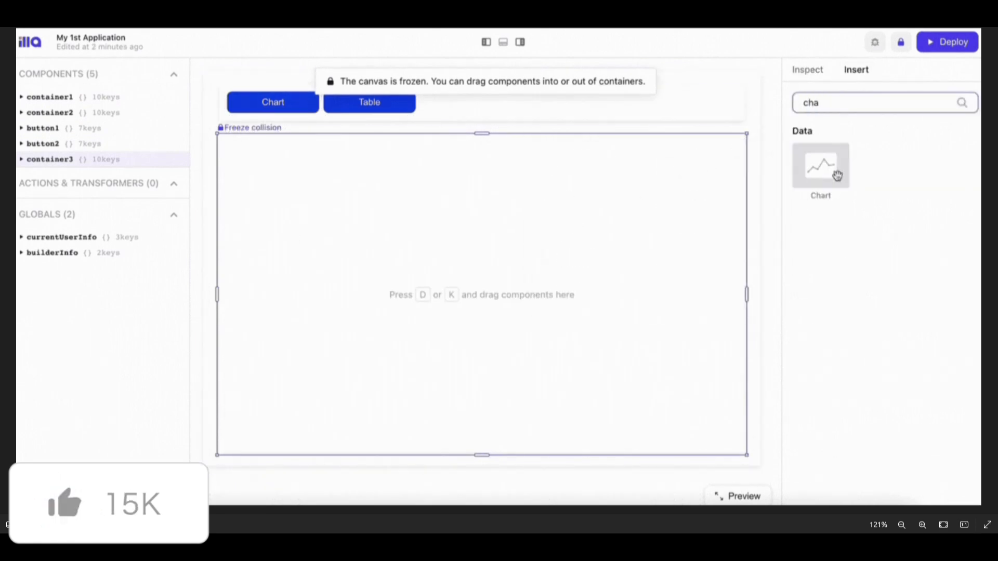
{"action": "left_click_drag", "start_coordinate": [837, 175], "coordinate": [322, 265]}
{"action": "left_click_drag", "start_coordinate": [414, 371], "coordinate": [729, 423]}
Step: Switch the lower container to its Table view, insert a Table component and enlarge it across the view
{"action": "left_click", "coordinate": [856, 69]}
{"action": "left_click", "coordinate": [809, 225]}
{"action": "left_click", "coordinate": [857, 70]}
{"action": "double_click", "coordinate": [811, 103]}
{"action": "type", "text": "ta"}
{"action": "left_click_drag", "start_coordinate": [820, 349], "coordinate": [429, 305]}
{"action": "left_click_drag", "start_coordinate": [571, 406], "coordinate": [735, 413]}
Step: Add an event handler to the Chart button with container3 as the controlled component
{"action": "left_click", "coordinate": [273, 102]}
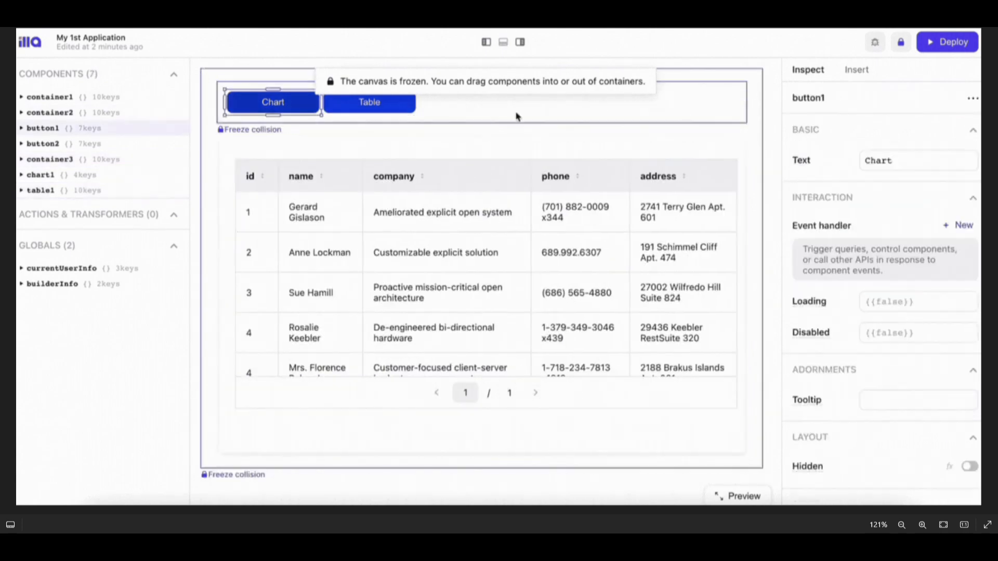
{"action": "left_click", "coordinate": [948, 230]}
{"action": "left_click", "coordinate": [717, 323]}
{"action": "left_click", "coordinate": [731, 379]}
{"action": "left_click", "coordinate": [717, 354]}
{"action": "left_click", "coordinate": [708, 423]}
{"action": "left_click", "coordinate": [597, 435]}
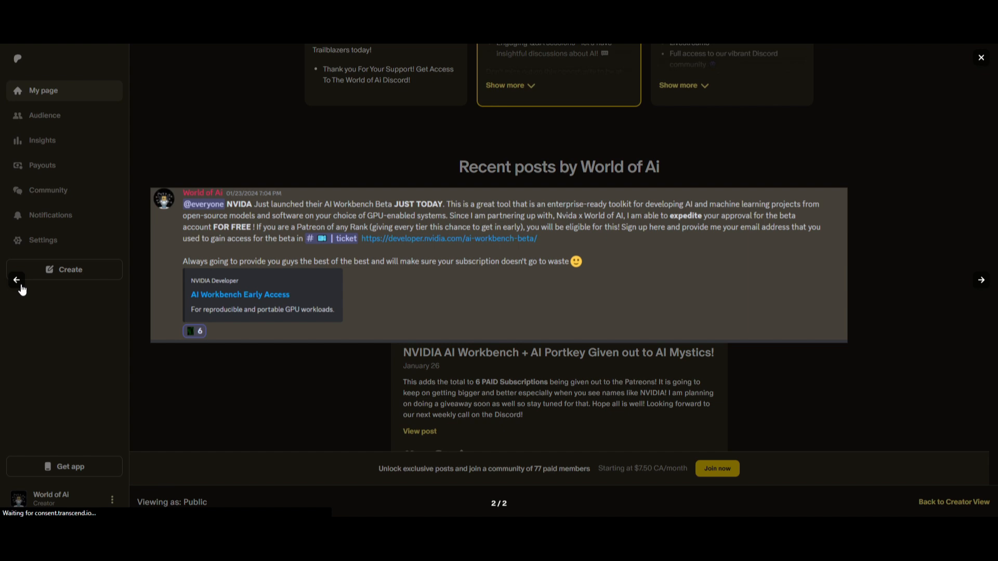
Step: Switch to the Patreon page and show the previous image in the opened post gallery
{"action": "left_click", "coordinate": [24, 284]}
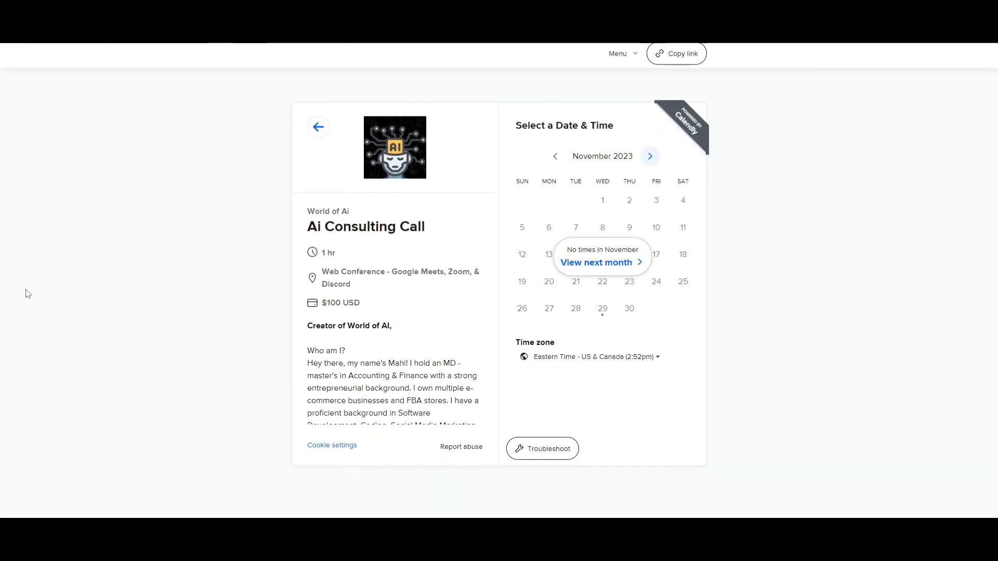
Step: Switch to the Calendly page and show December 2023 in the Ai Consulting Call calendar
{"action": "left_click", "coordinate": [650, 156]}
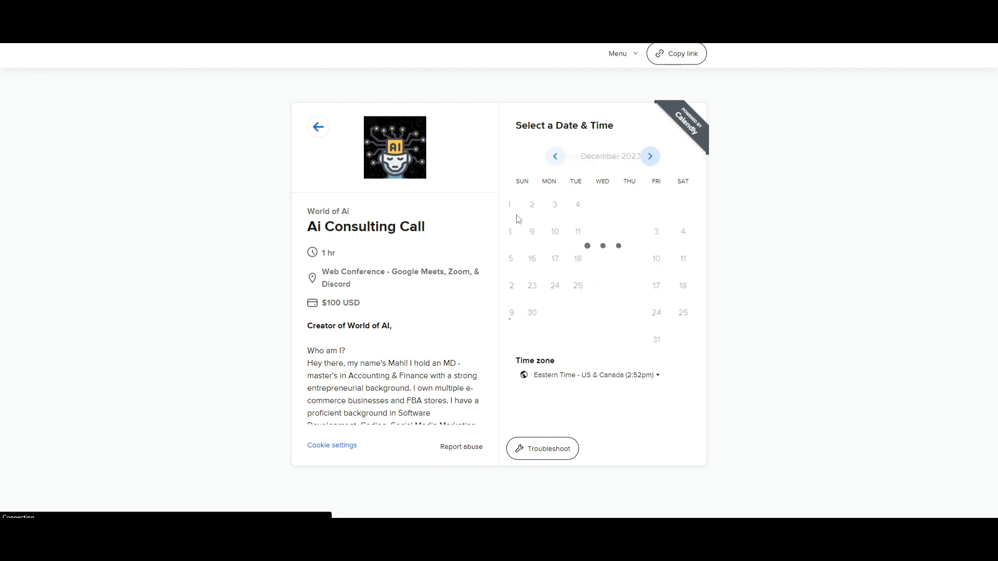
{"action": "scroll", "coordinate": [407, 341], "scroll_direction": "down", "scroll_amount": 1}
{"action": "scroll", "coordinate": [407, 341], "scroll_direction": "down", "scroll_amount": 5}
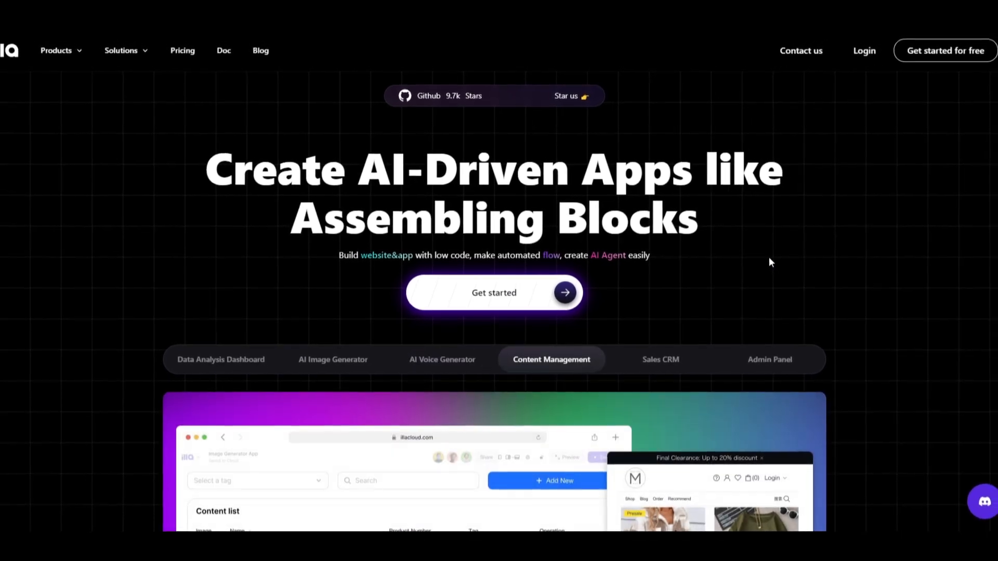
Step: Look through the sample app previews on the ILLA homepage
{"action": "scroll", "coordinate": [768, 256], "scroll_direction": "down", "scroll_amount": 1}
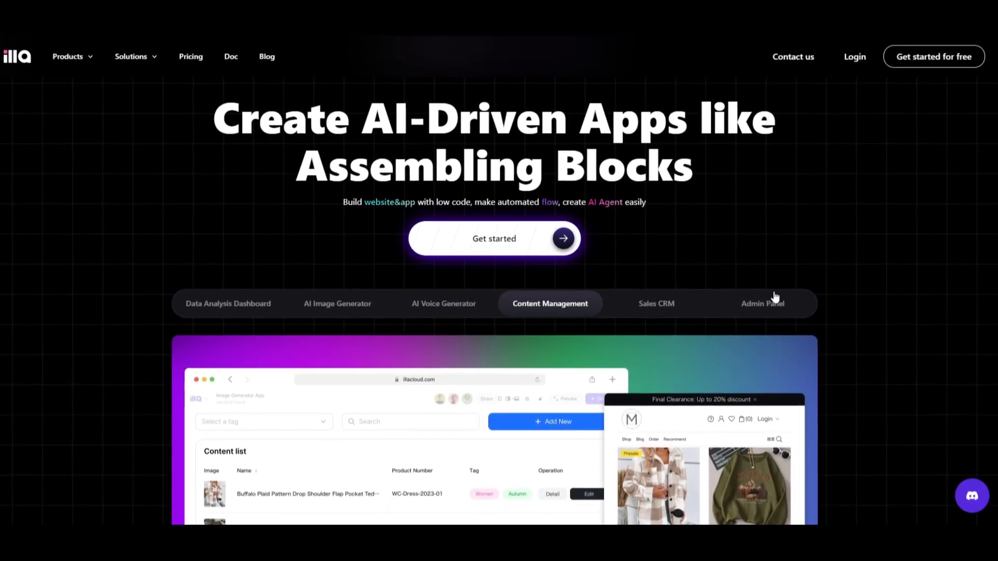
{"action": "scroll", "coordinate": [775, 311], "scroll_direction": "down", "scroll_amount": 1}
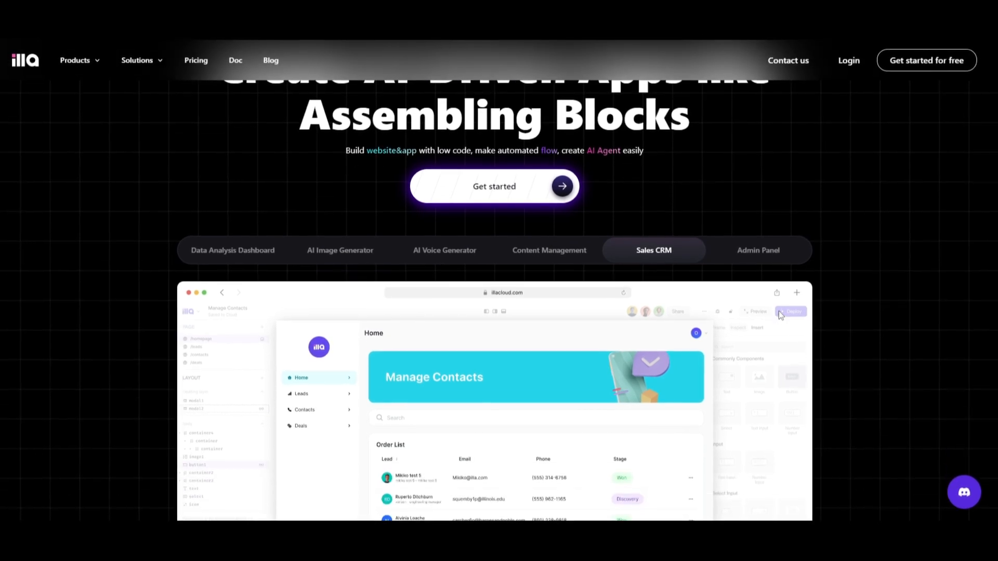
{"action": "scroll", "coordinate": [777, 310], "scroll_direction": "down", "scroll_amount": 1}
{"action": "scroll", "coordinate": [774, 307], "scroll_direction": "down", "scroll_amount": 2}
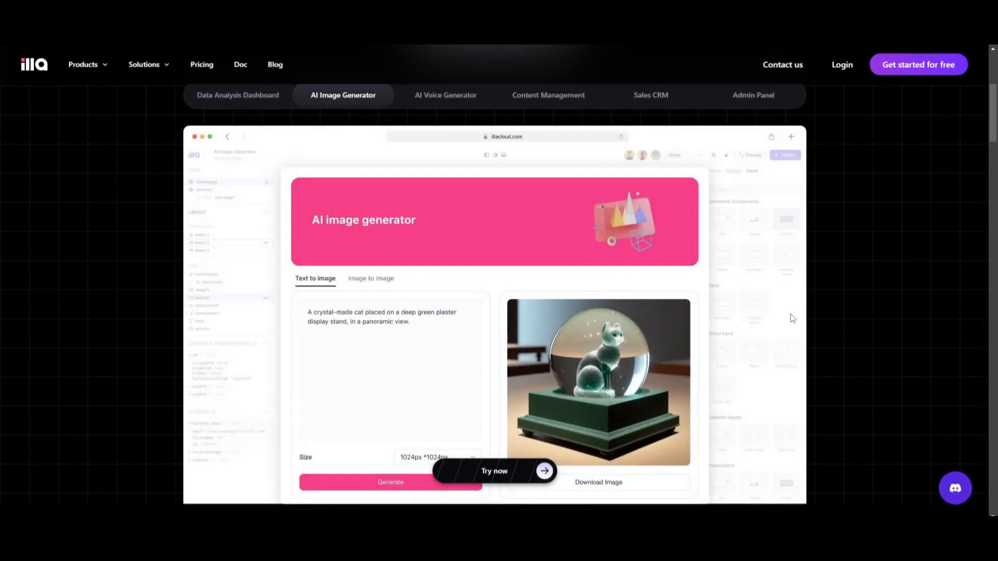
{"action": "scroll", "coordinate": [790, 309], "scroll_direction": "down", "scroll_amount": 1}
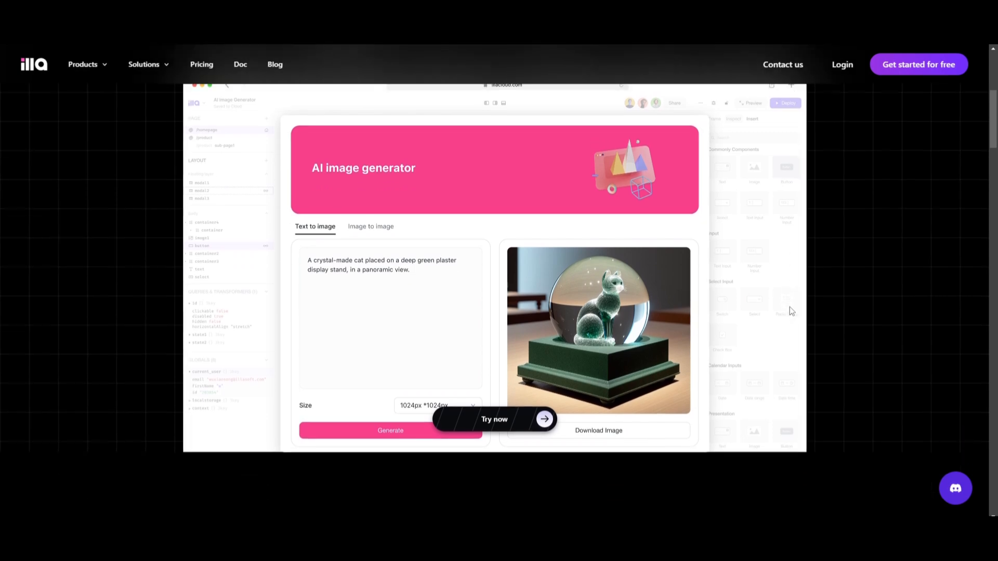
{"action": "scroll", "coordinate": [787, 300], "scroll_direction": "down", "scroll_amount": 1}
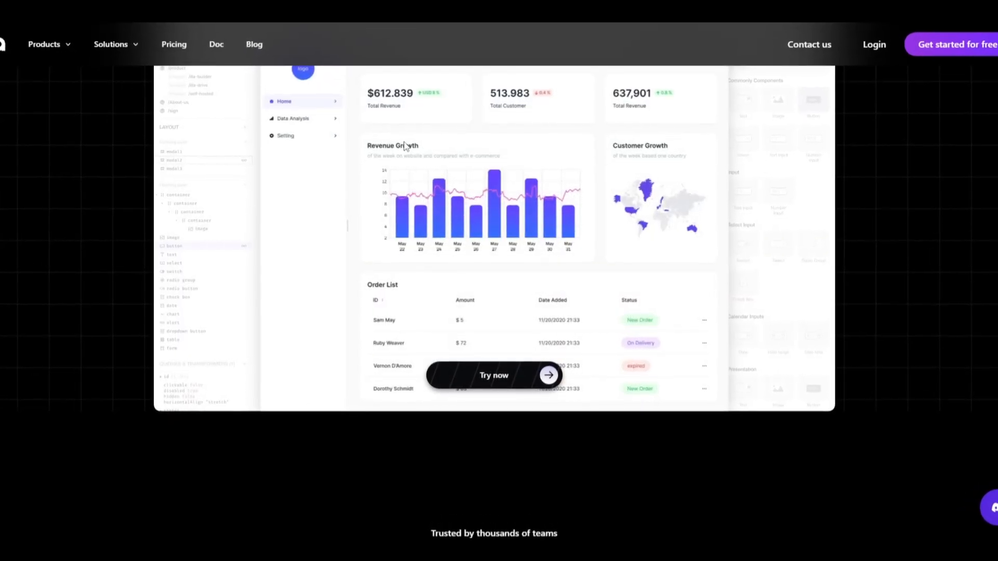
Step: Read the homepage section on the four steps to customize business apps, from UI design to workflow automation
{"action": "scroll", "coordinate": [405, 143], "scroll_direction": "down", "scroll_amount": 2}
{"action": "scroll", "coordinate": [406, 151], "scroll_direction": "down", "scroll_amount": 3}
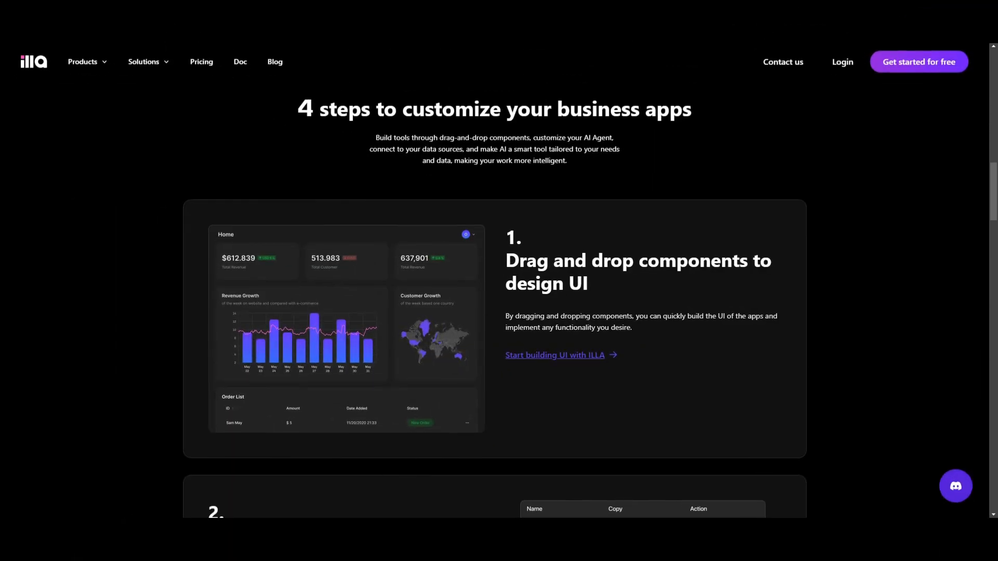
{"action": "scroll", "coordinate": [506, 254], "scroll_direction": "down", "scroll_amount": 2}
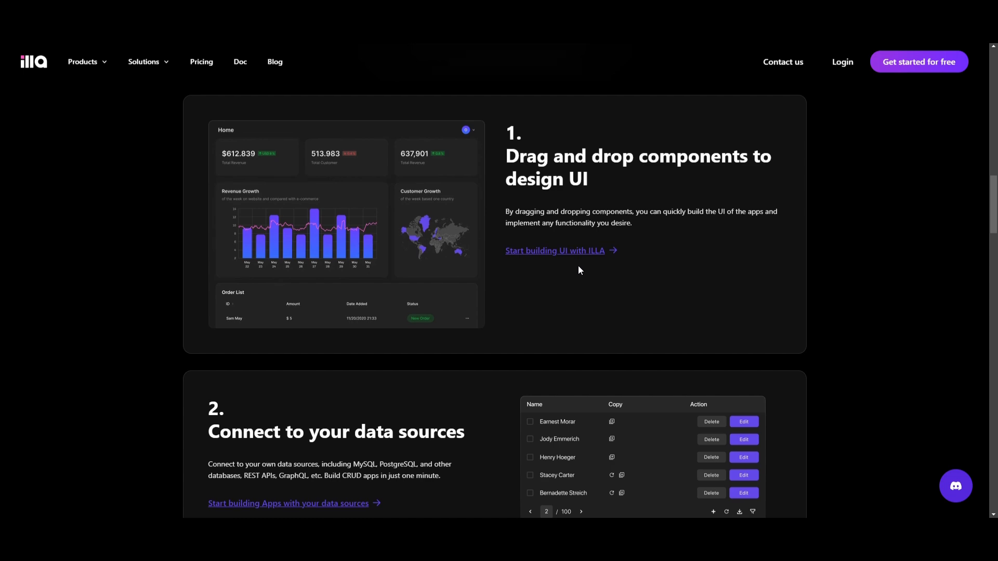
{"action": "scroll", "coordinate": [577, 268], "scroll_direction": "down", "scroll_amount": 4}
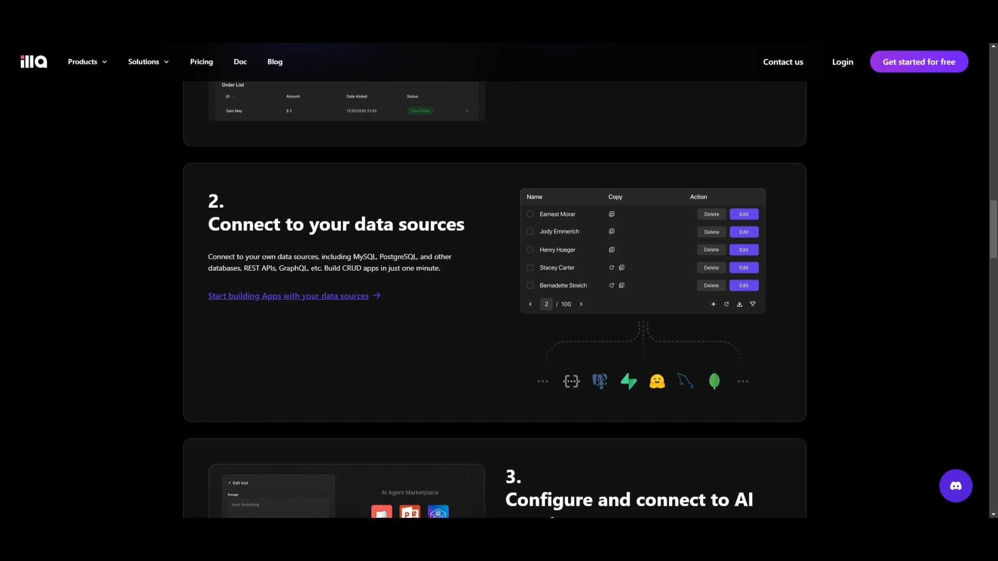
{"action": "scroll", "coordinate": [363, 238], "scroll_direction": "down", "scroll_amount": 5}
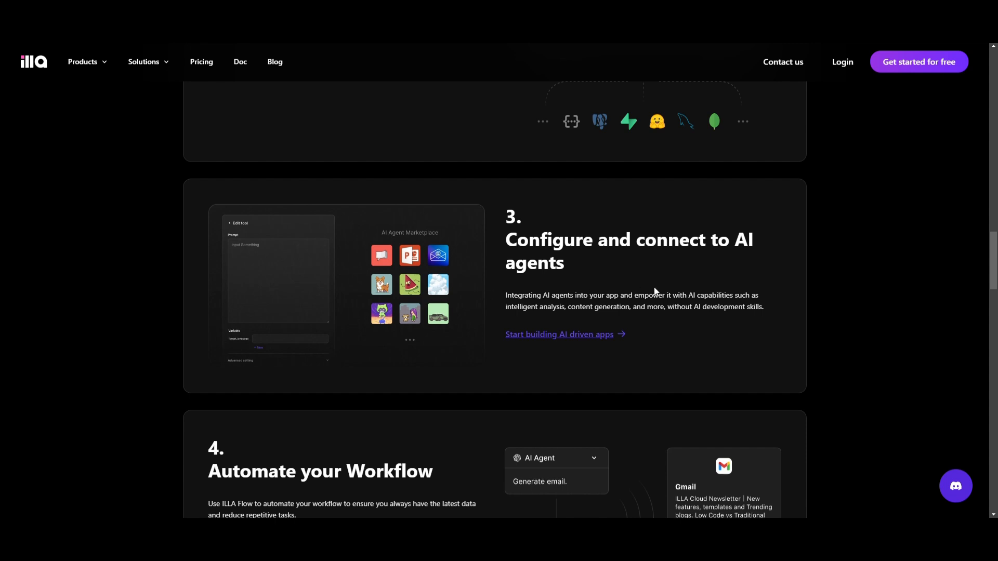
{"action": "scroll", "coordinate": [655, 291], "scroll_direction": "down", "scroll_amount": 4}
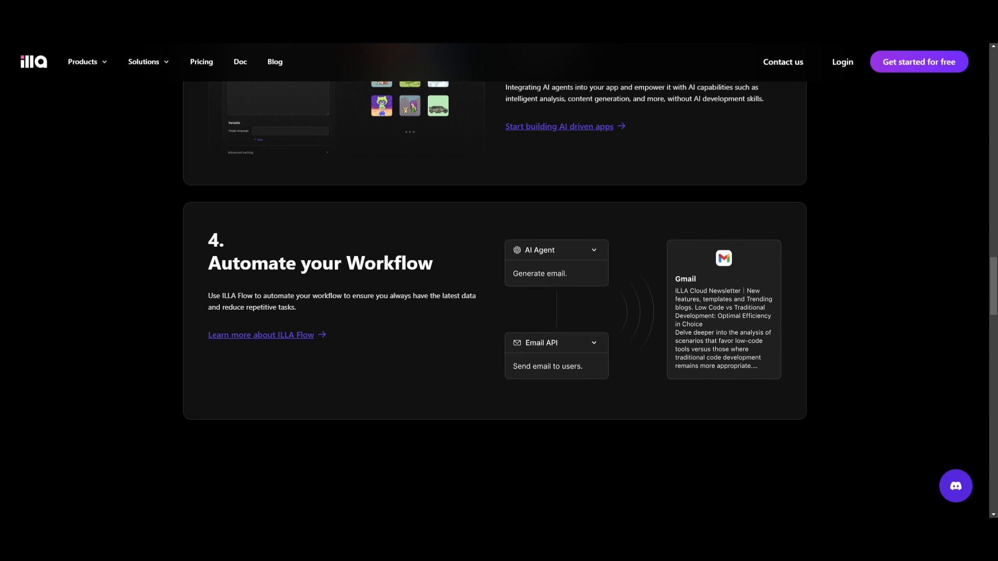
{"action": "scroll", "coordinate": [499, 281], "scroll_direction": "down", "scroll_amount": 10}
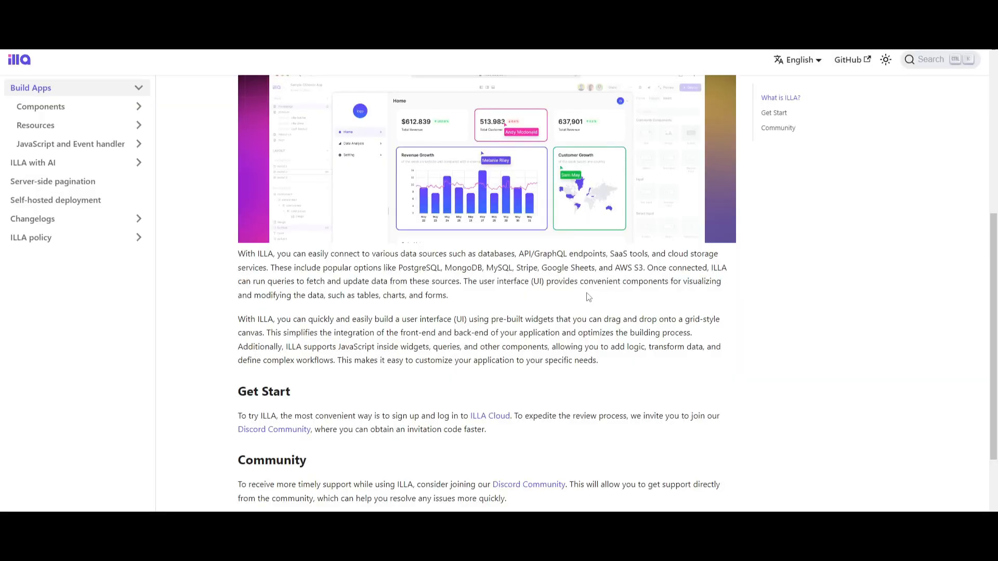
Step: Open the Self-hosted deployment documentation and read its Docker, CLI and Kubernetes instructions
{"action": "scroll", "coordinate": [649, 284], "scroll_direction": "up", "scroll_amount": 6}
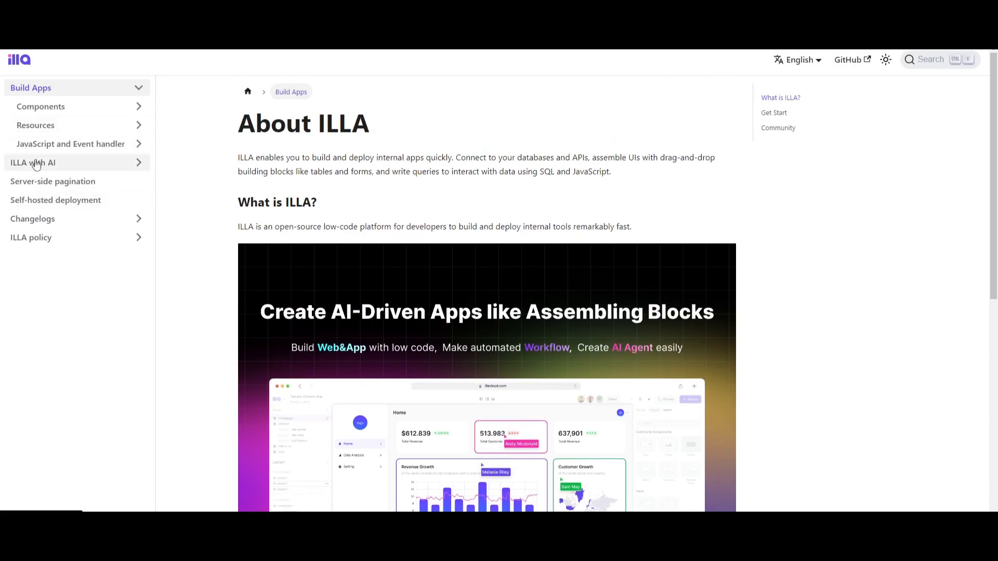
{"action": "left_click", "coordinate": [37, 202]}
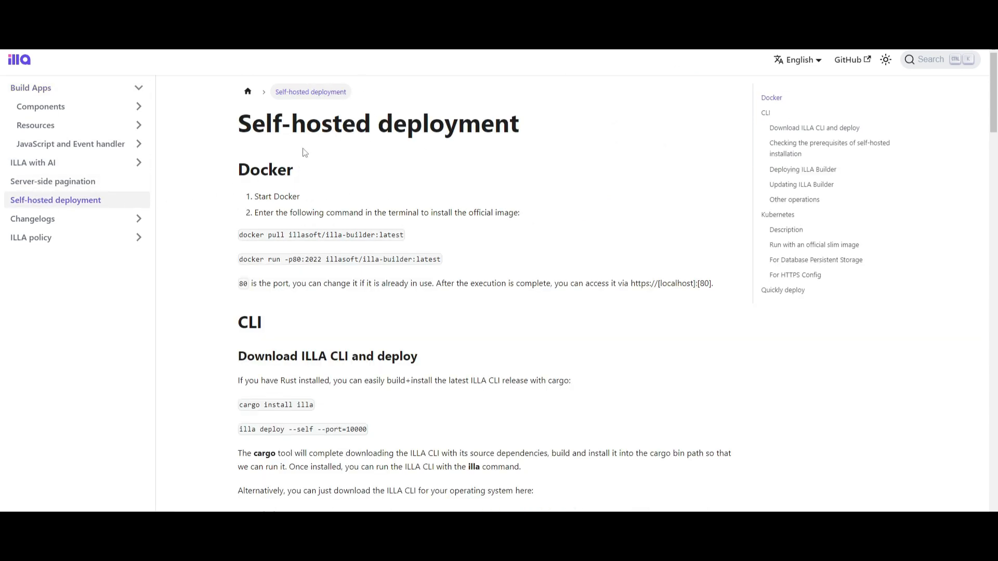
{"action": "scroll", "coordinate": [270, 146], "scroll_direction": "down", "scroll_amount": 1}
{"action": "scroll", "coordinate": [270, 146], "scroll_direction": "down", "scroll_amount": 20}
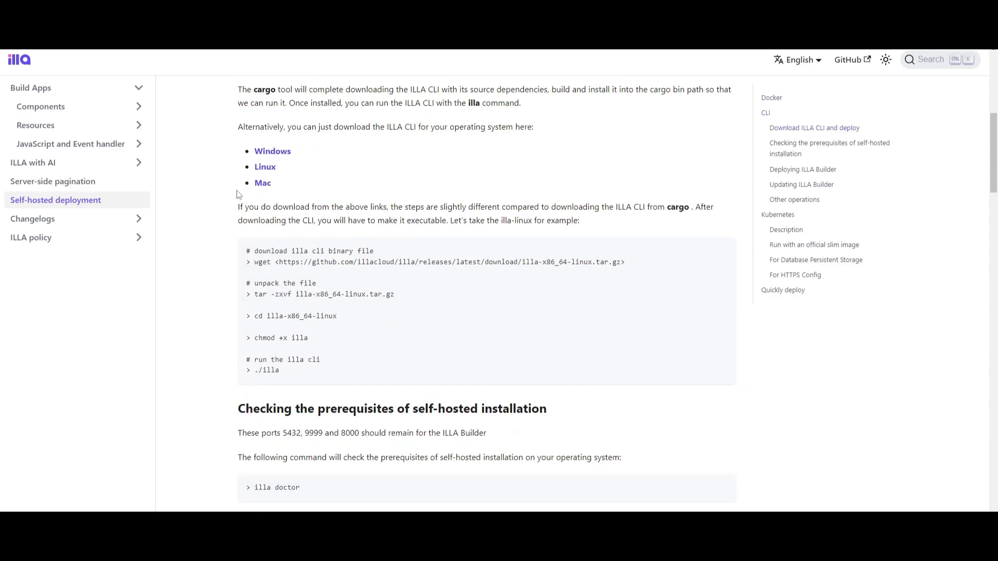
{"action": "scroll", "coordinate": [447, 276], "scroll_direction": "down", "scroll_amount": 10}
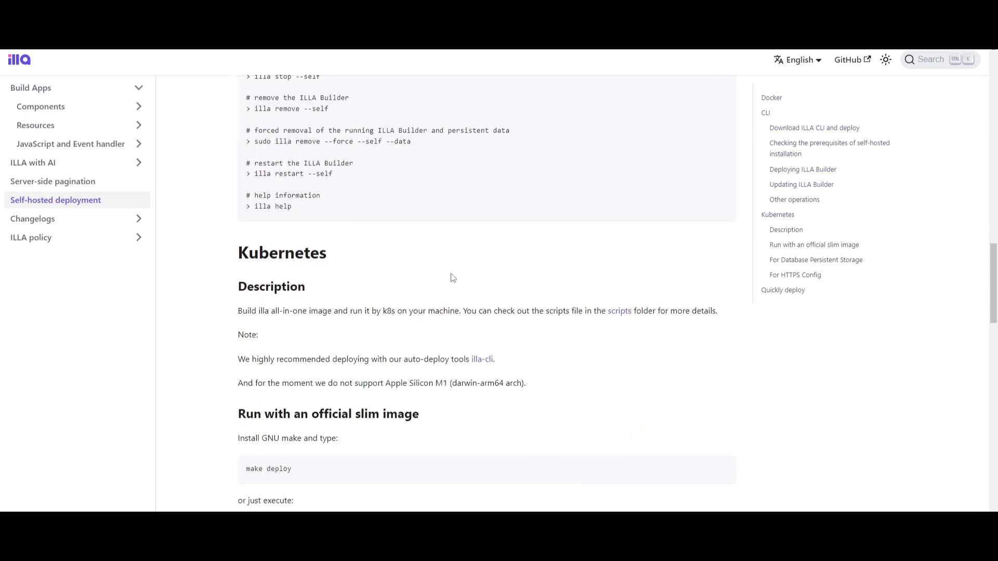
{"action": "scroll", "coordinate": [450, 296], "scroll_direction": "up", "scroll_amount": 5}
{"action": "scroll", "coordinate": [451, 306], "scroll_direction": "up", "scroll_amount": 15}
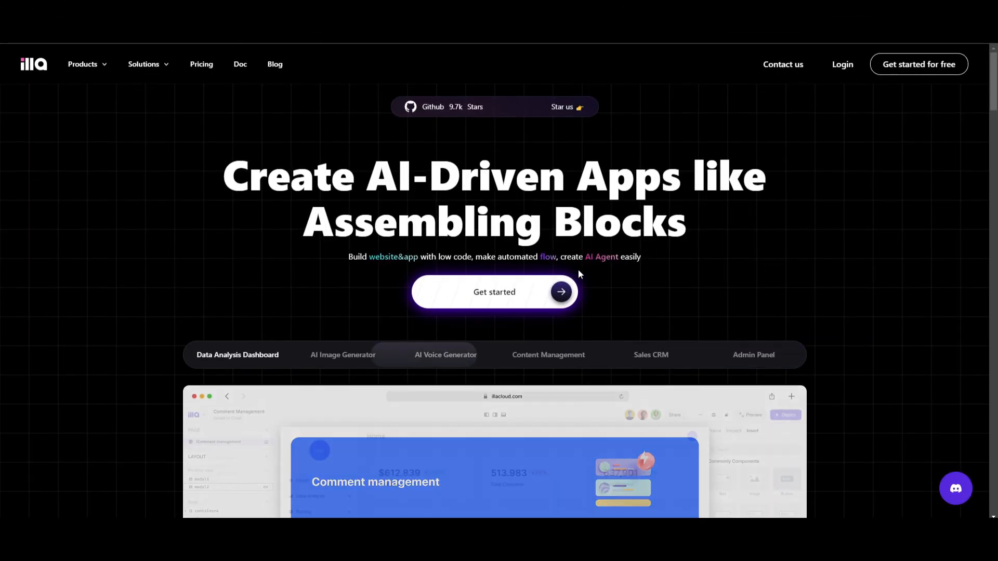
Step: Get started from the ILLA homepage and look through the full app template gallery in the workspace
{"action": "left_click", "coordinate": [519, 292]}
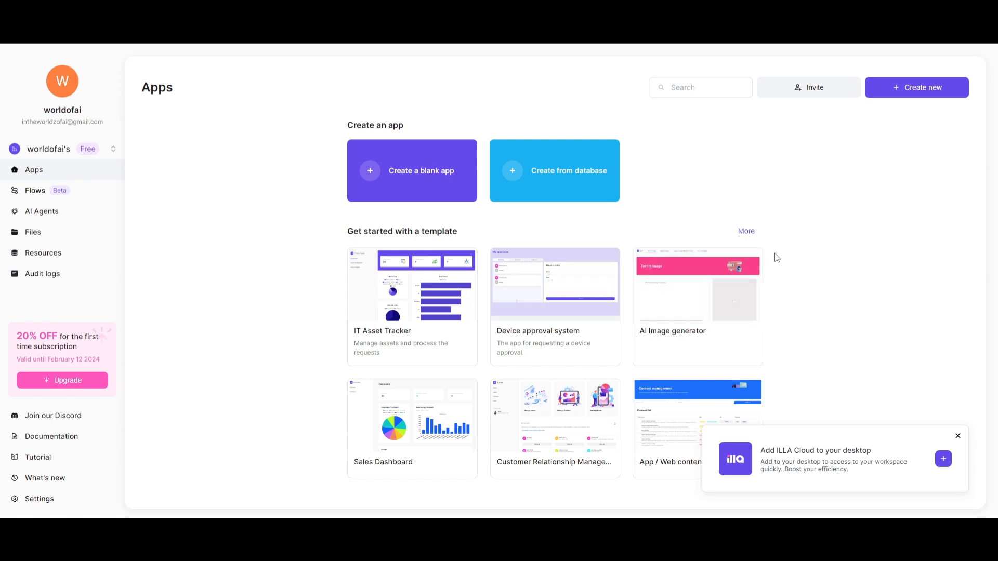
{"action": "left_click", "coordinate": [747, 233]}
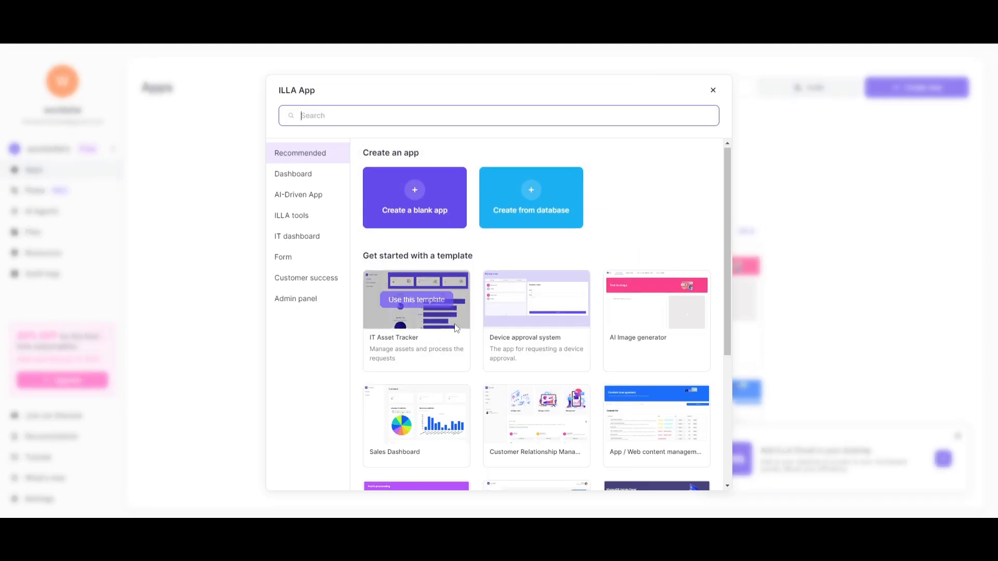
{"action": "scroll", "coordinate": [456, 329], "scroll_direction": "down", "scroll_amount": 6}
{"action": "scroll", "coordinate": [434, 312], "scroll_direction": "up", "scroll_amount": 6}
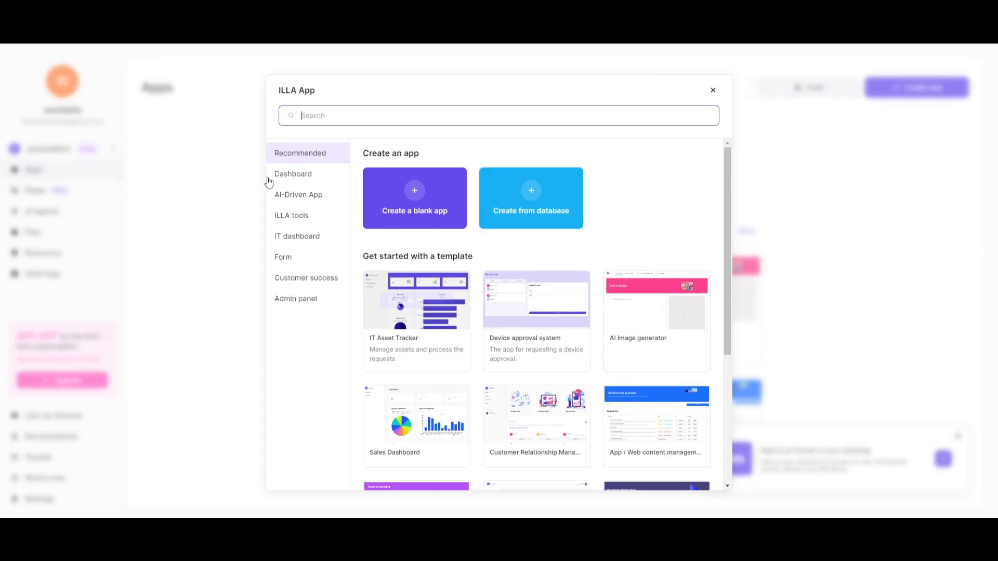
Step: Browse the AI-Driven App, Admin panel and Recommended template categories and close the gallery
{"action": "left_click", "coordinate": [297, 200]}
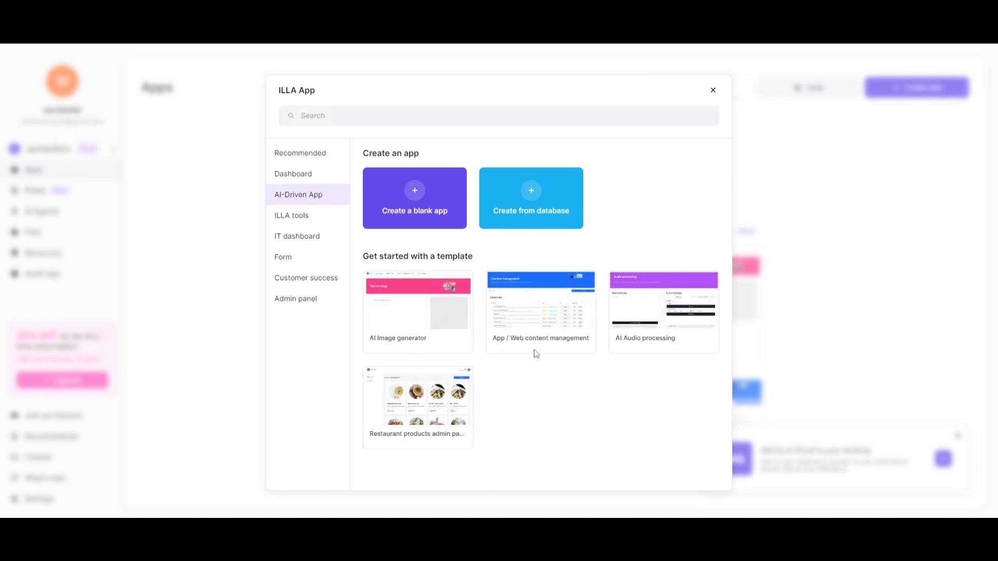
{"action": "mouse_move", "coordinate": [534, 352]}
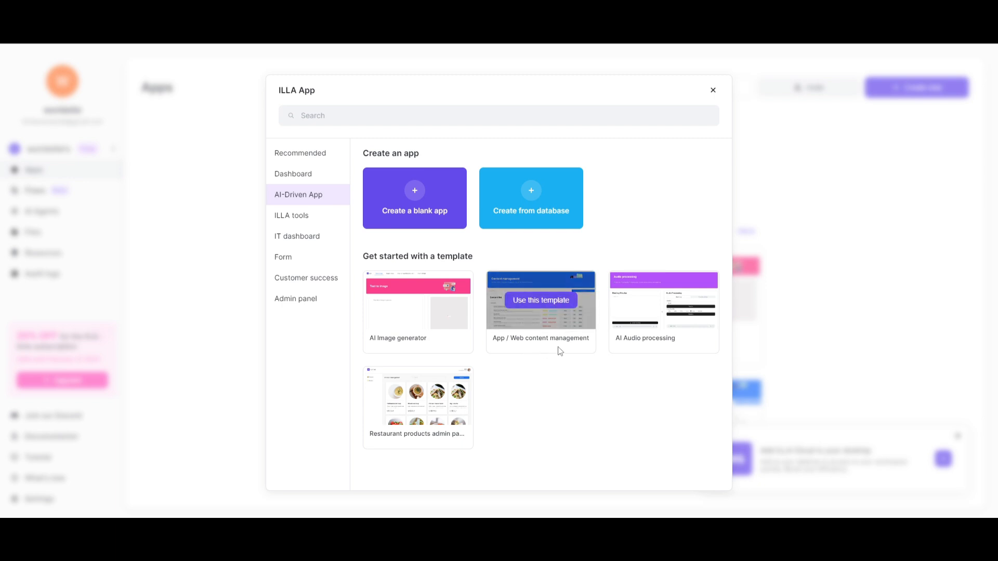
{"action": "mouse_move", "coordinate": [652, 338]}
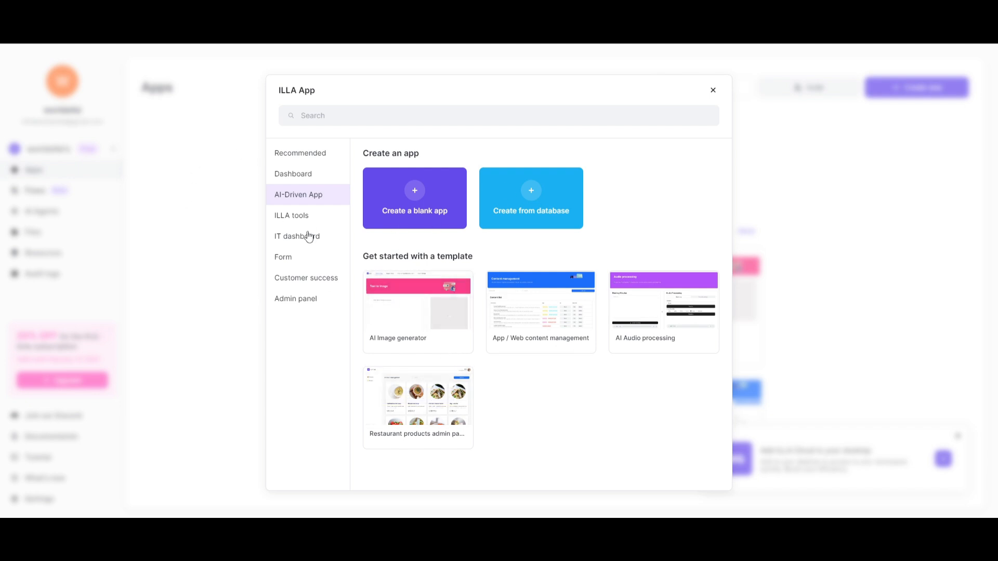
{"action": "left_click", "coordinate": [292, 306]}
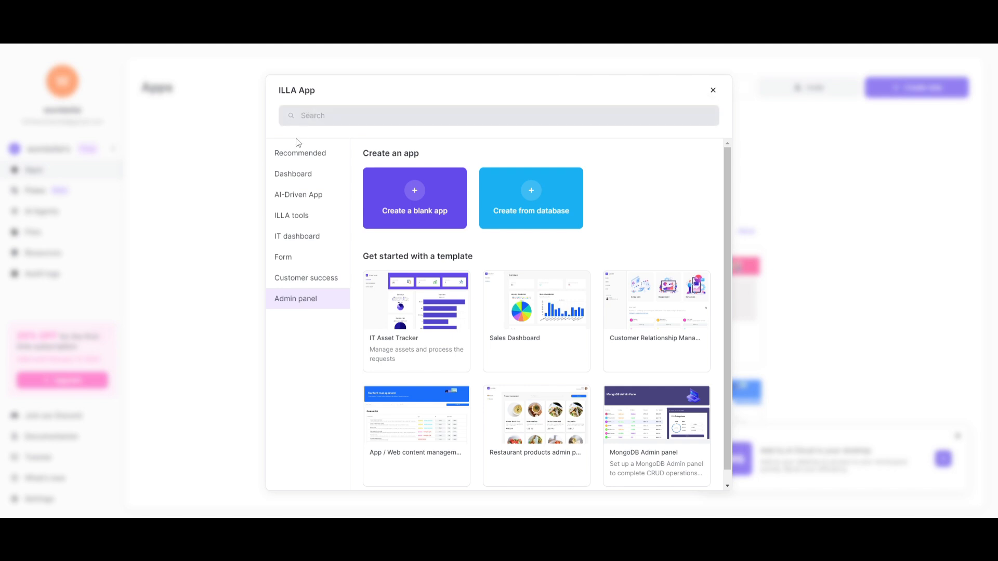
{"action": "left_click", "coordinate": [294, 154]}
{"action": "left_click", "coordinate": [223, 176]}
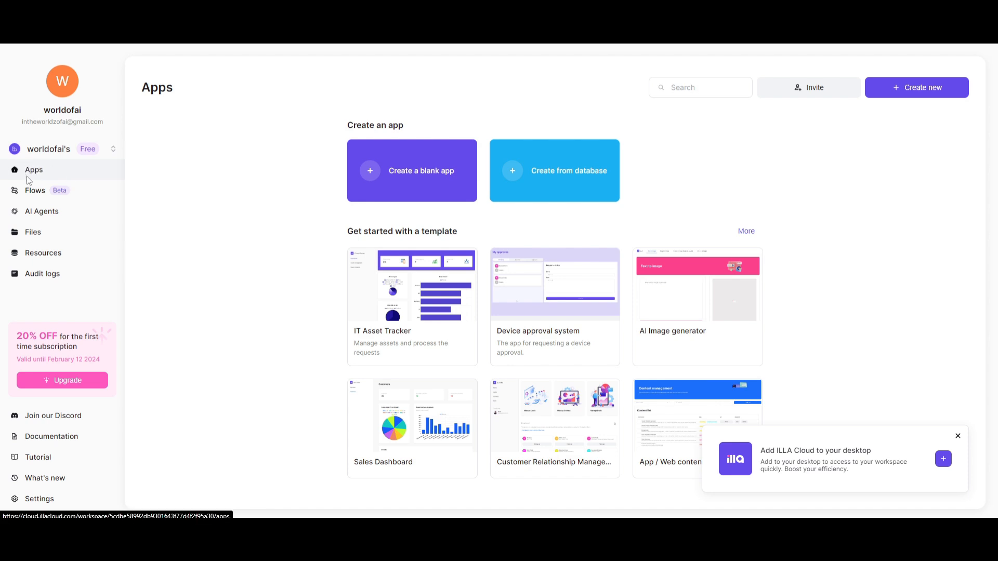
Step: Create a new flow with a webhook start trigger, add a second body parameter to the webhook, and return to the workspace
{"action": "left_click", "coordinate": [26, 196]}
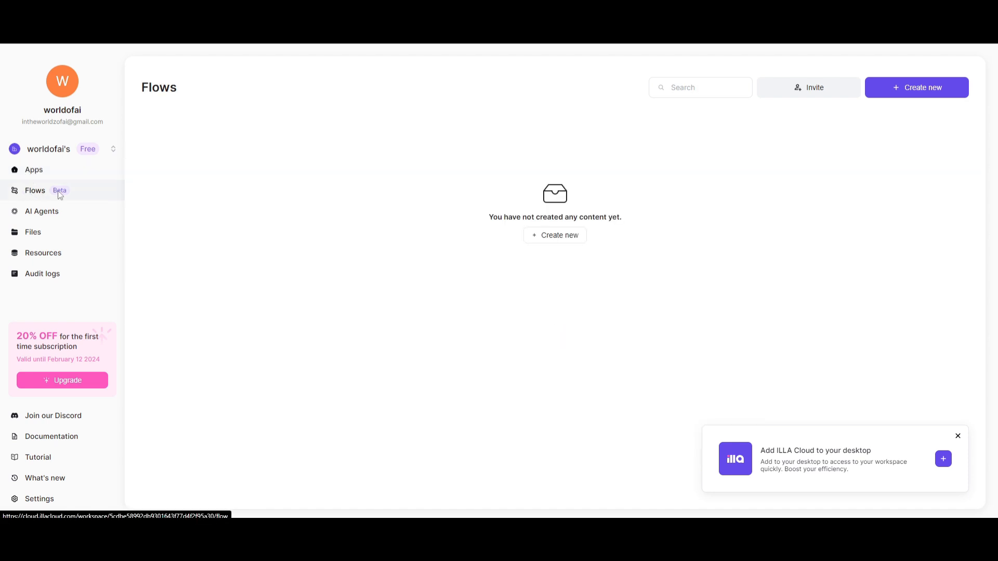
{"action": "left_click", "coordinate": [561, 235]}
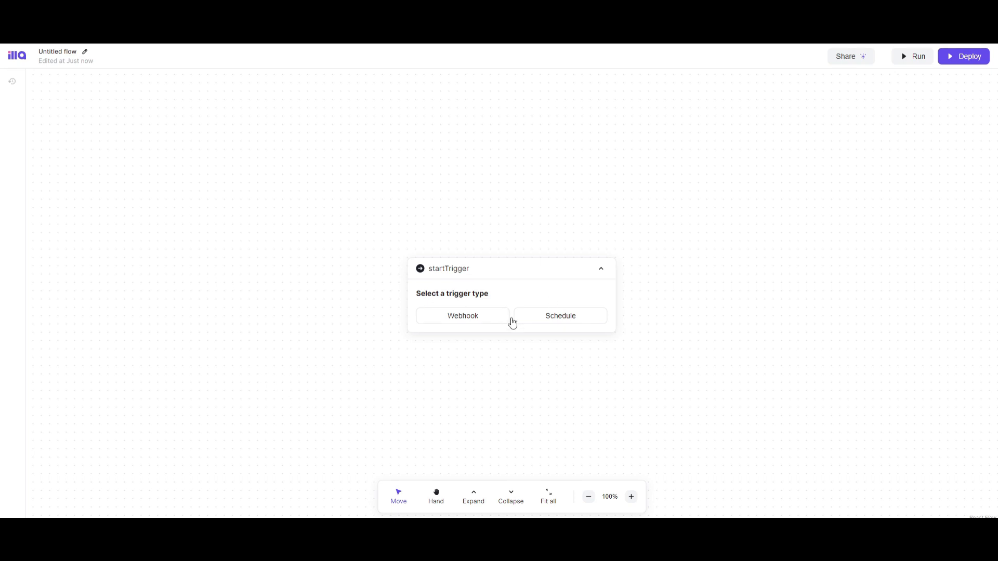
{"action": "left_click", "coordinate": [464, 320]}
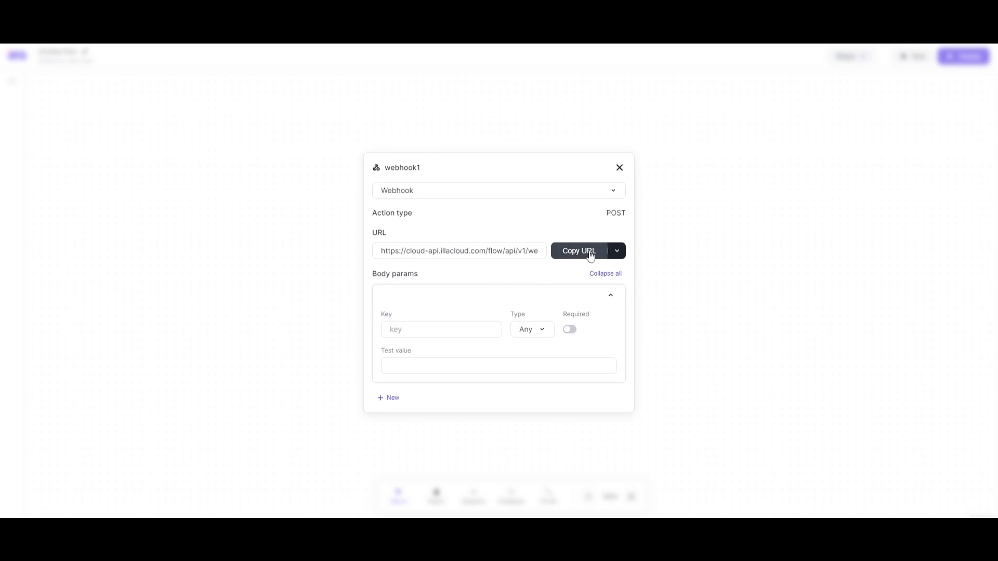
{"action": "left_click", "coordinate": [384, 403]}
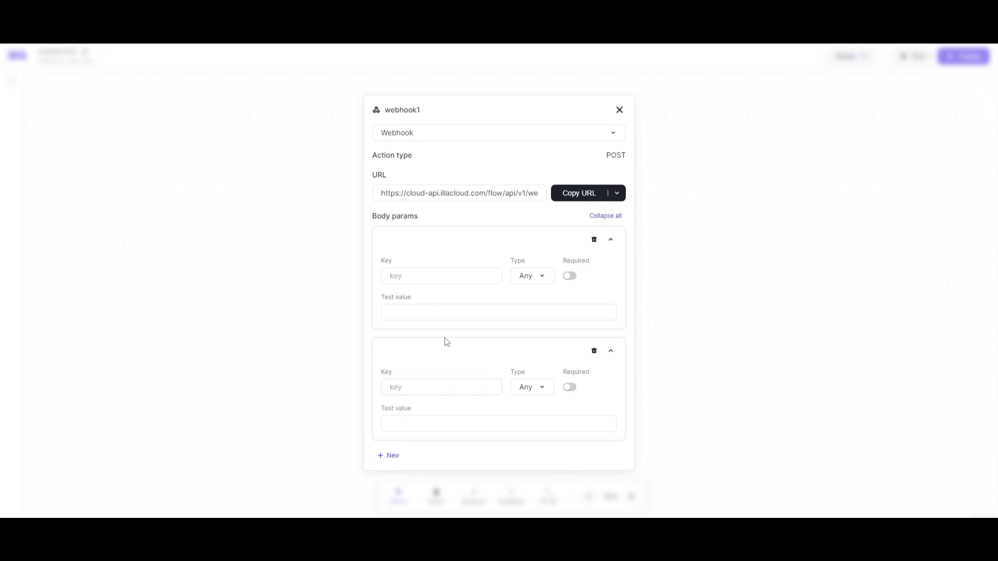
{"action": "left_click", "coordinate": [621, 111]}
{"action": "left_click", "coordinate": [651, 268]}
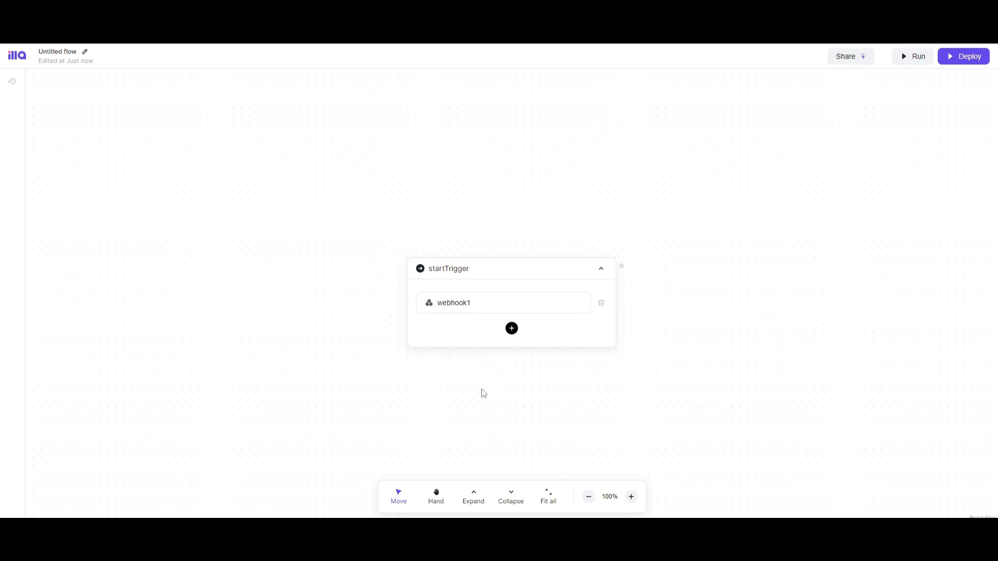
{"action": "left_click", "coordinate": [436, 496]}
{"action": "left_click_drag", "start_coordinate": [761, 344], "coordinate": [817, 303]}
{"action": "left_click", "coordinate": [398, 496]}
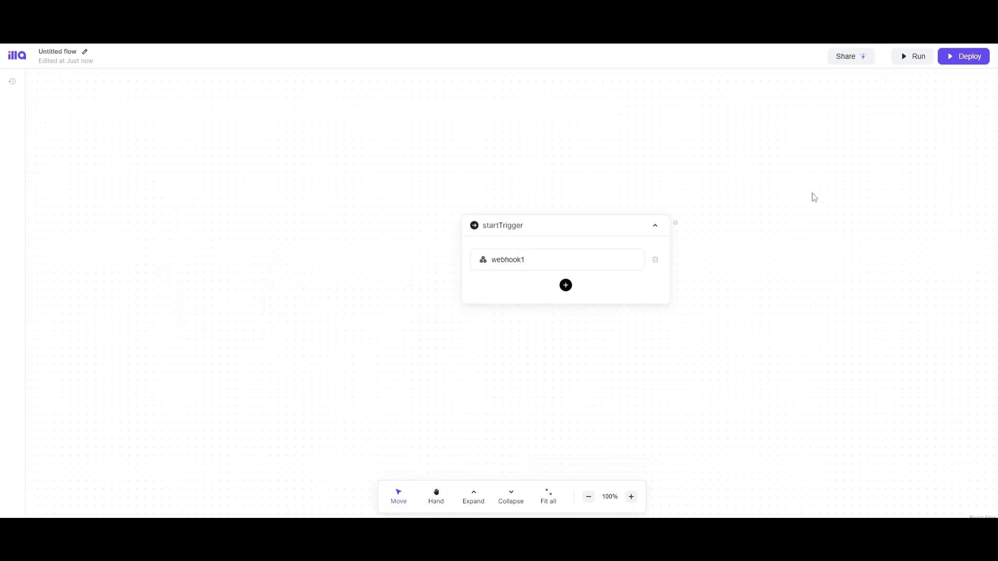
{"action": "left_click", "coordinate": [447, 9]}
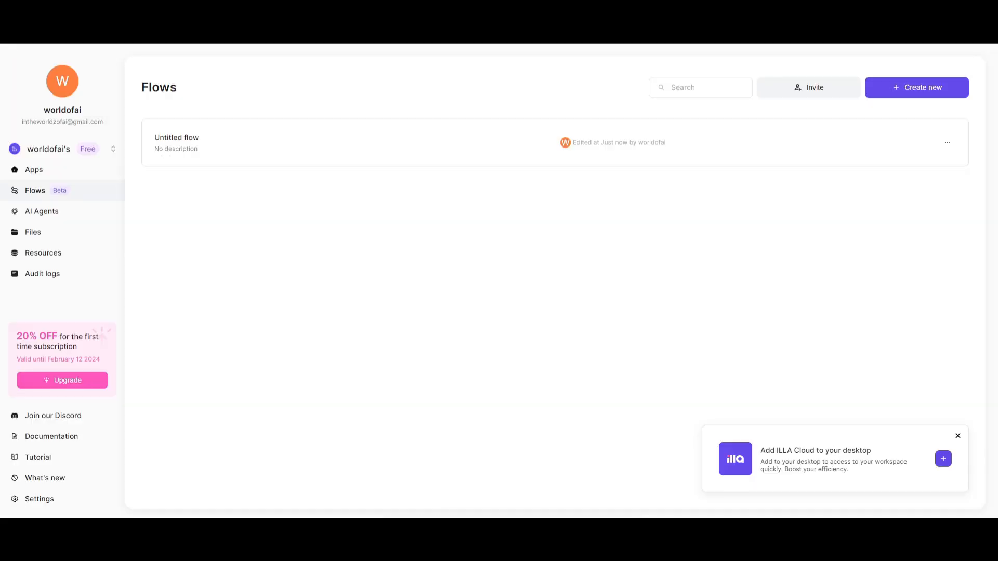
Step: Examine the new AI agent form's prompt, model choices, basic information and Chat and Text generation modes, and return to the workspace
{"action": "left_click", "coordinate": [45, 216]}
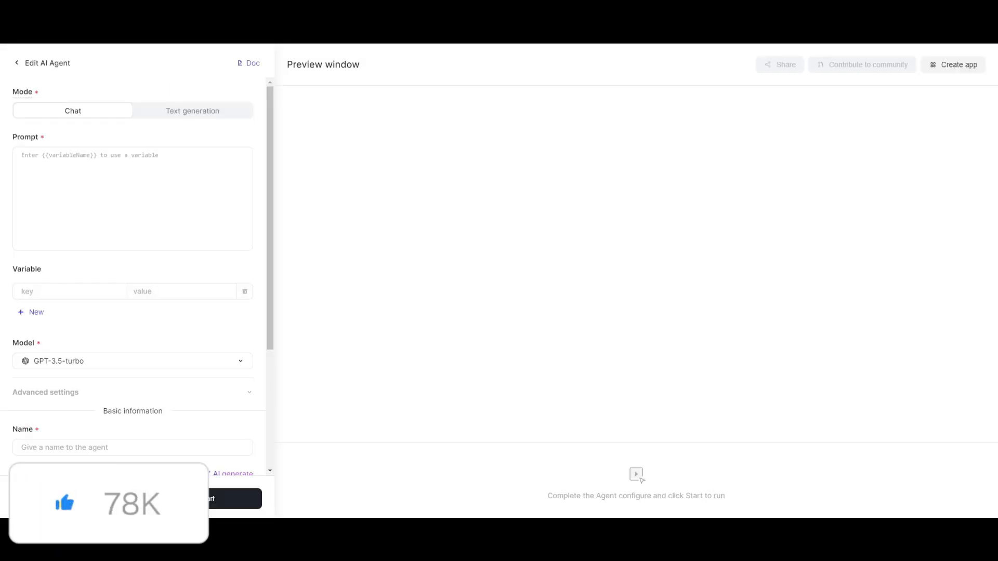
{"action": "left_click", "coordinate": [96, 177]}
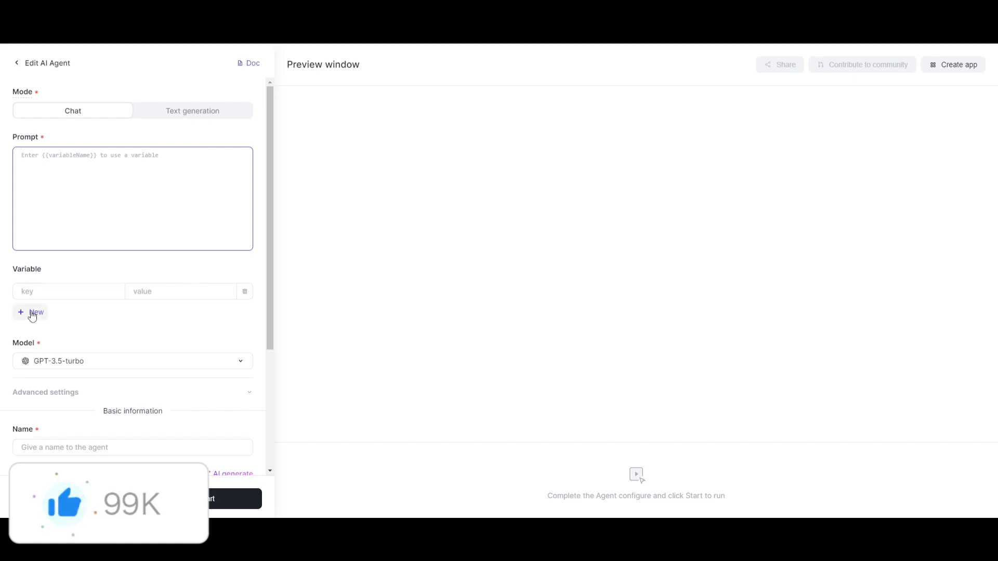
{"action": "left_click", "coordinate": [71, 359]}
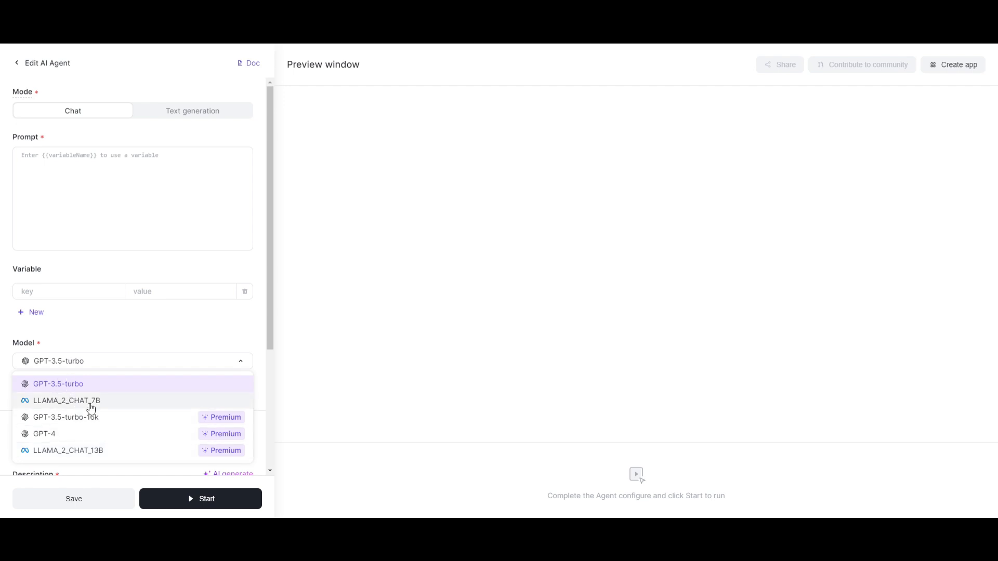
{"action": "left_click", "coordinate": [208, 341]}
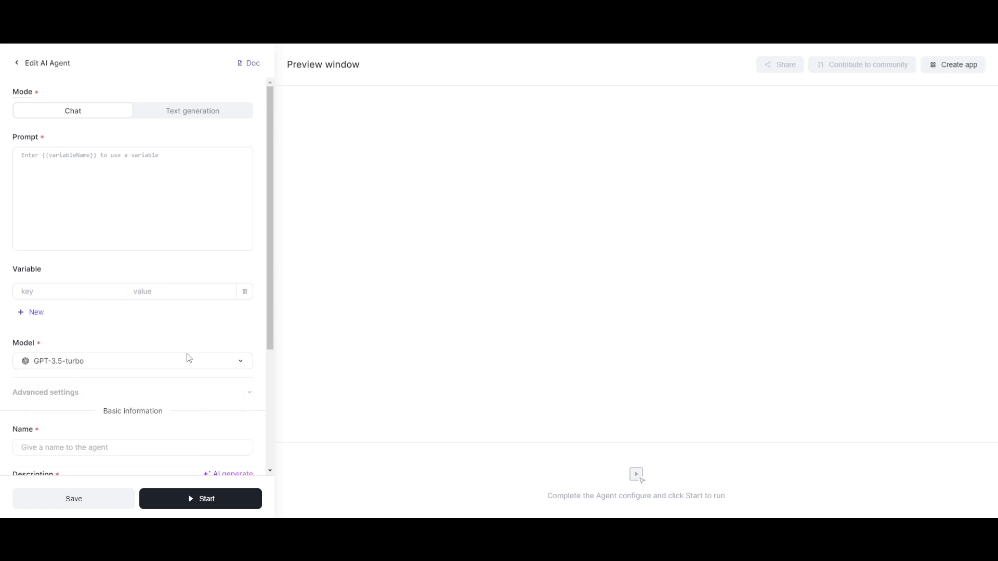
{"action": "scroll", "coordinate": [107, 361], "scroll_direction": "down", "scroll_amount": 3}
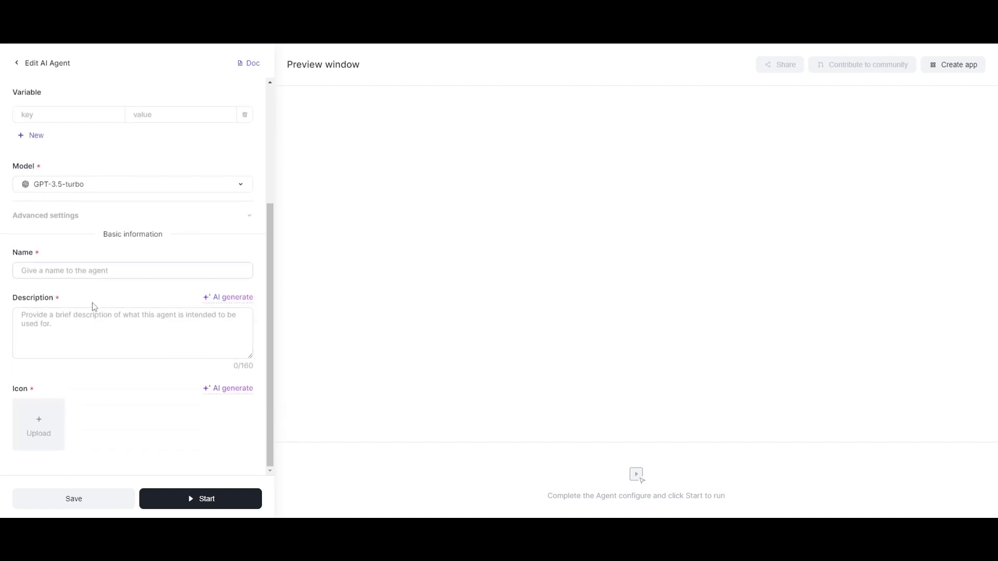
{"action": "scroll", "coordinate": [212, 300], "scroll_direction": "up", "scroll_amount": 3}
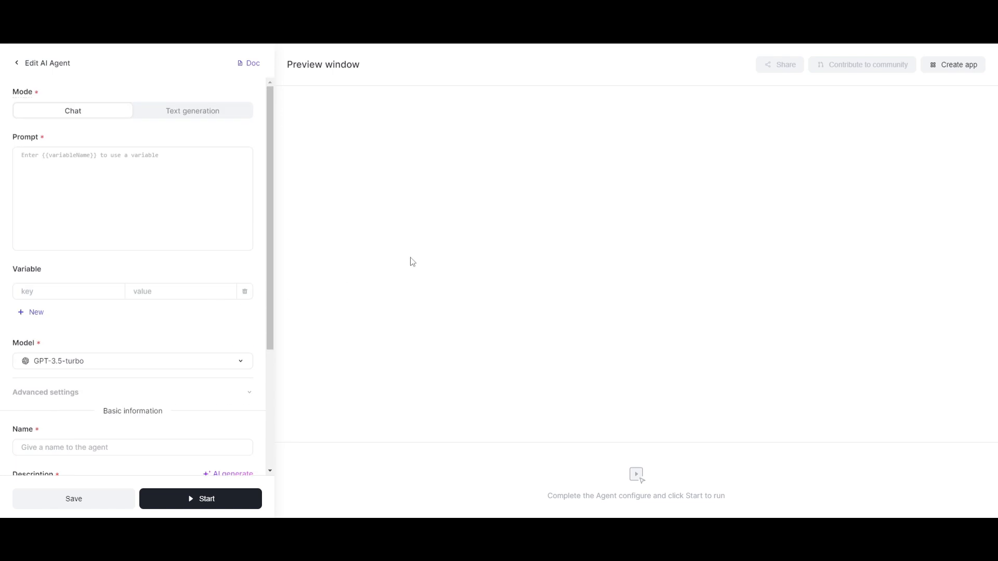
{"action": "left_click", "coordinate": [216, 116]}
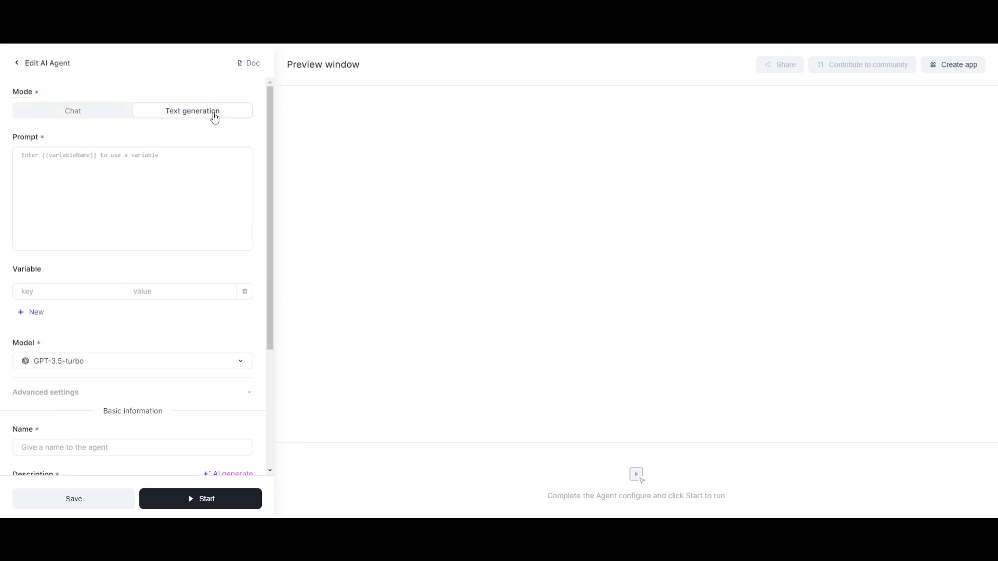
{"action": "left_click", "coordinate": [94, 119]}
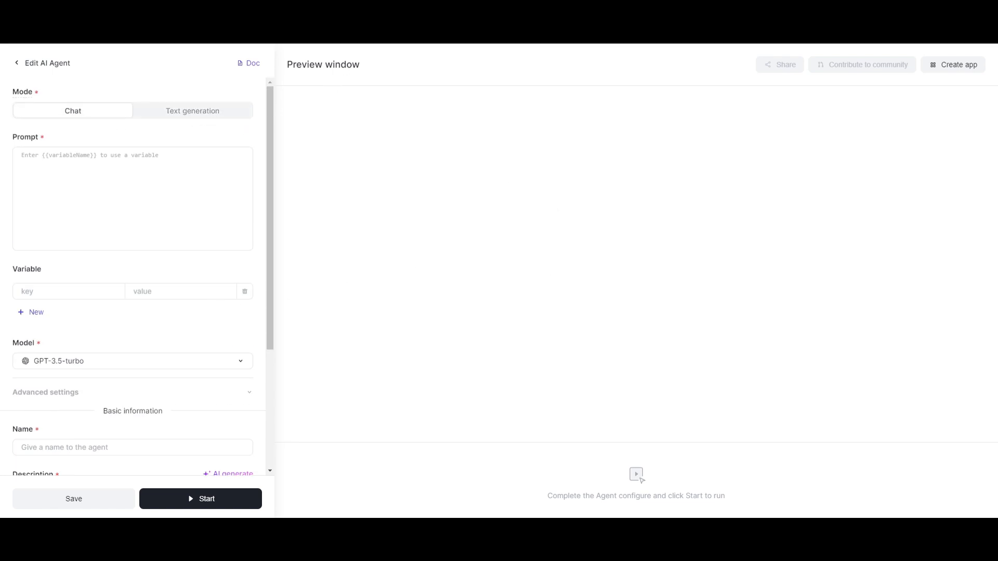
{"action": "left_click", "coordinate": [451, 10]}
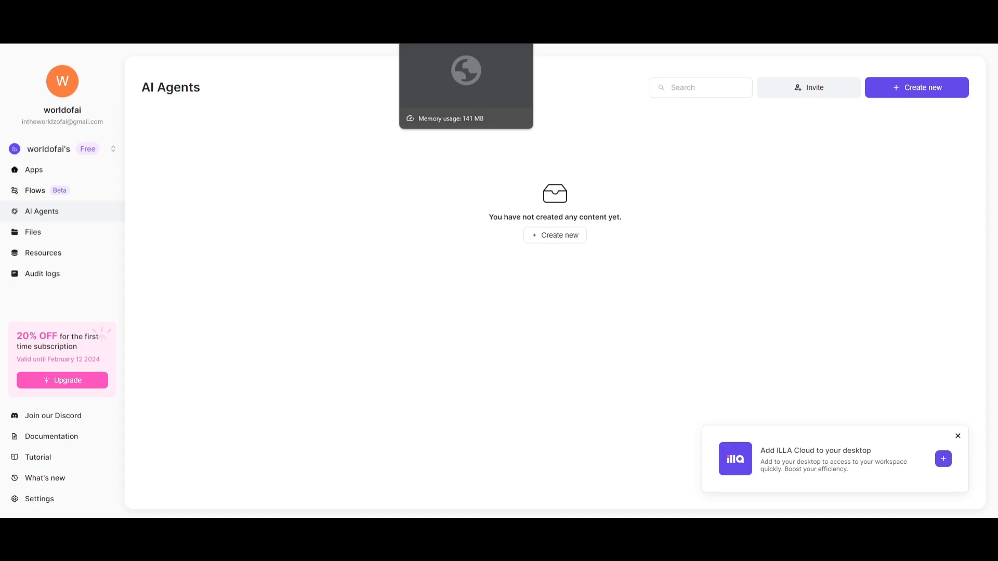
Step: Look through the workspace's Files and Resources pages and open the creation of a new resource
{"action": "left_click", "coordinate": [41, 236]}
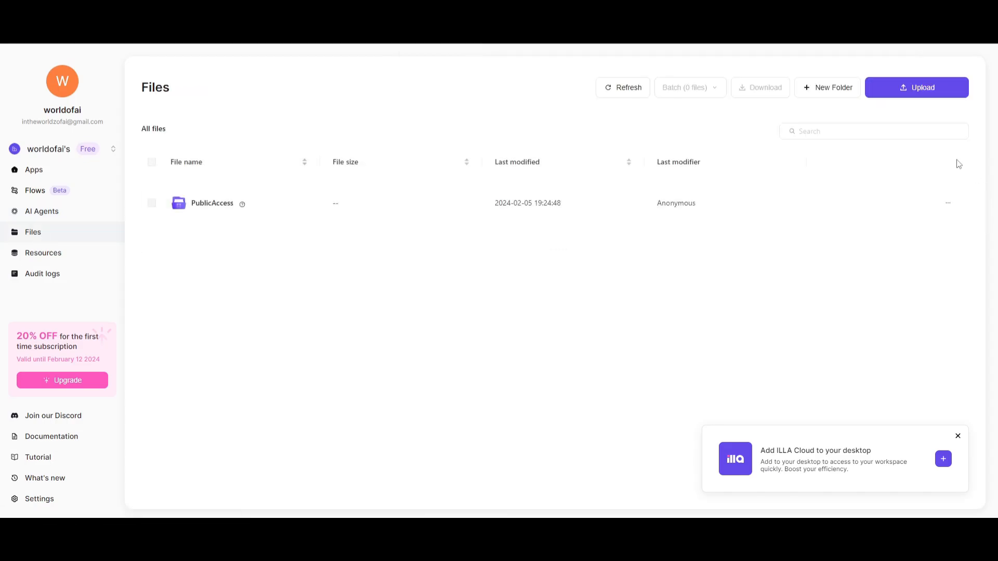
{"action": "left_click", "coordinate": [66, 256]}
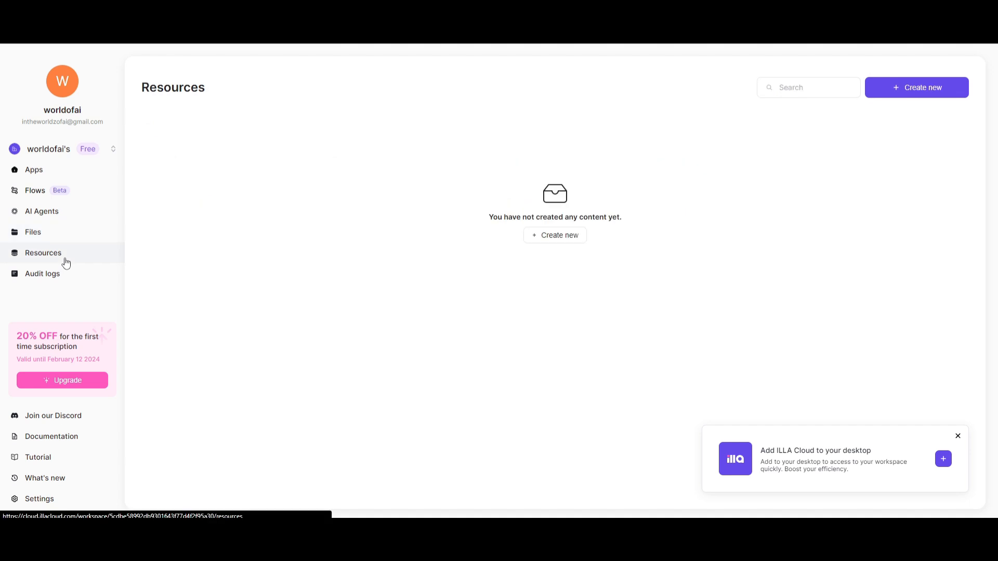
{"action": "left_click", "coordinate": [566, 241]}
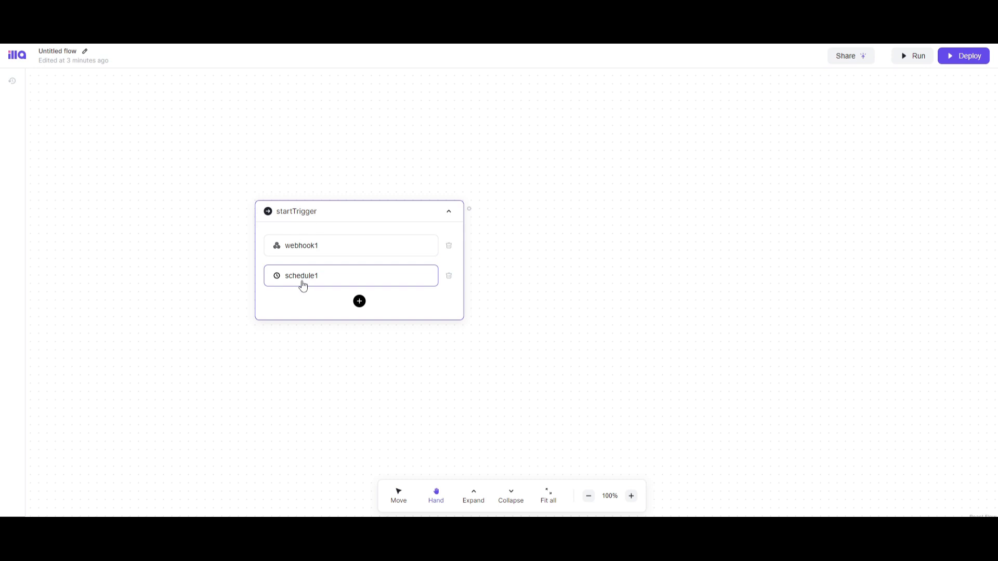
Step: Review the schedule1 trigger's settings and its available trigger types in the untitled flow, and close them
{"action": "left_click", "coordinate": [318, 279]}
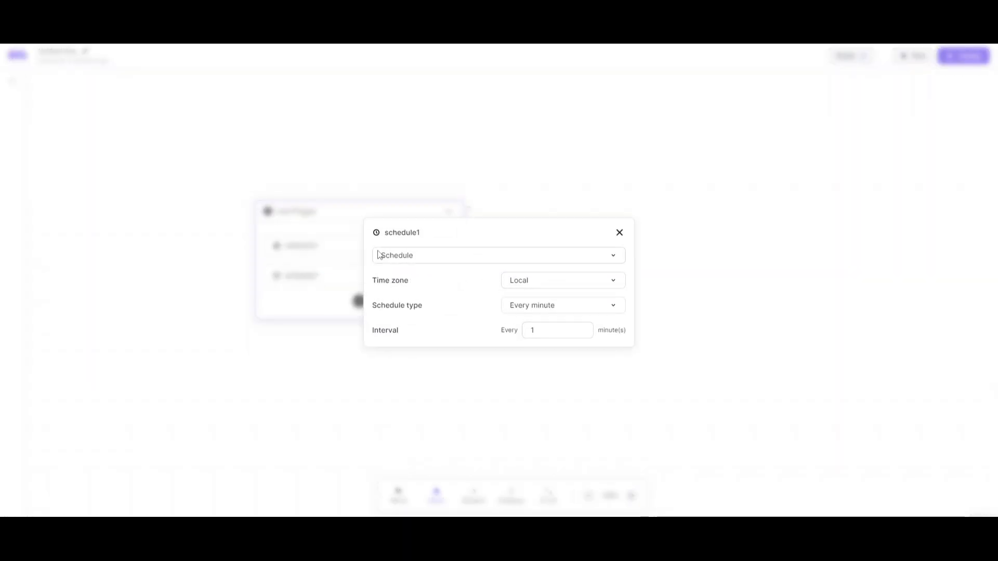
{"action": "left_click", "coordinate": [402, 253]}
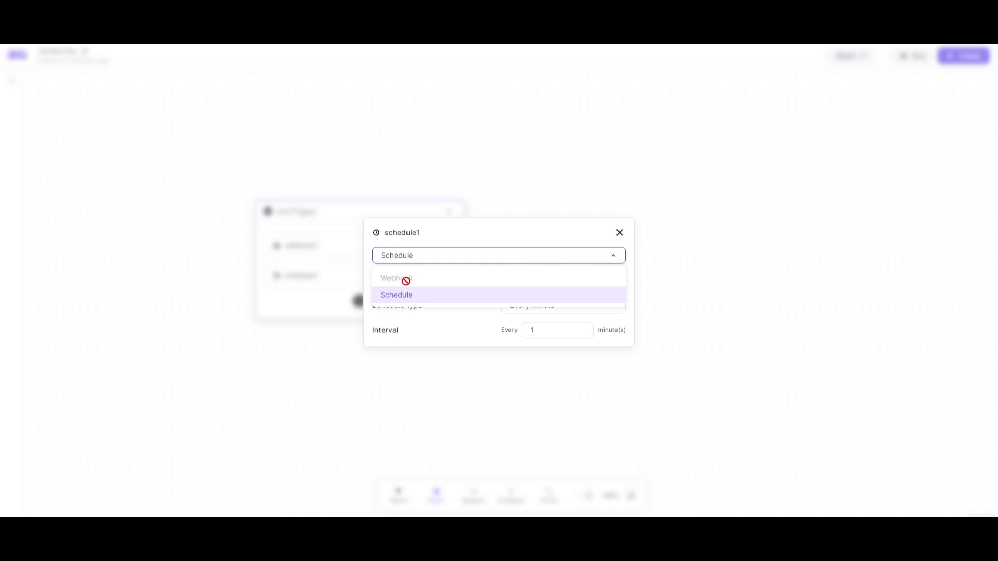
{"action": "left_click", "coordinate": [333, 254]}
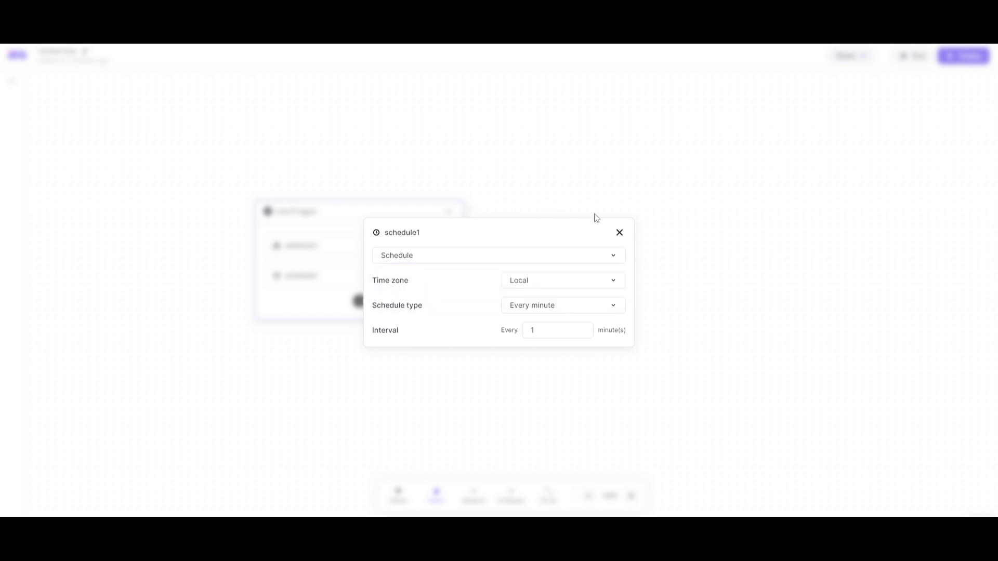
{"action": "left_click", "coordinate": [620, 232]}
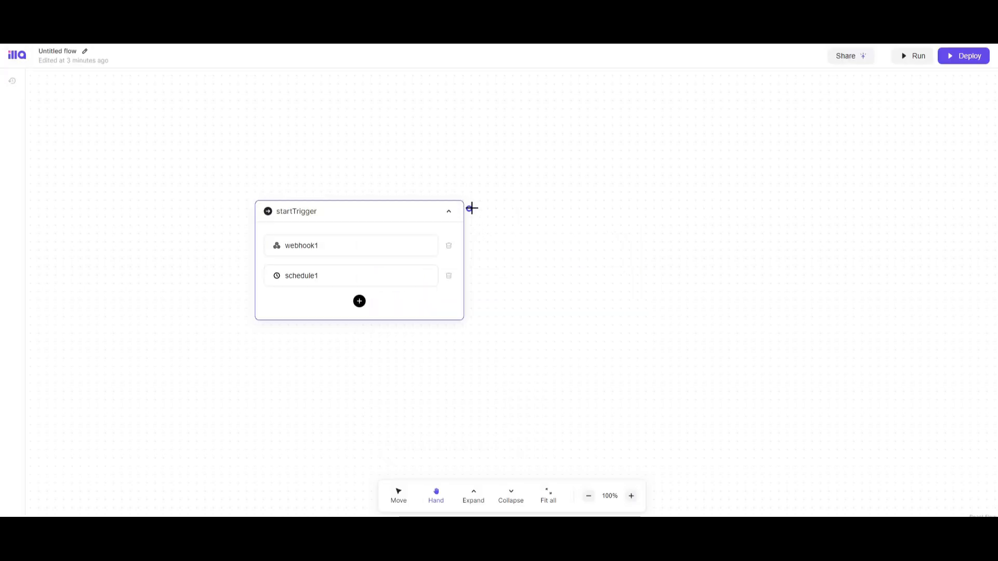
Step: Draw a connector from startTrigger to an empty canvas spot and review the database and API action types for the new node
{"action": "left_click_drag", "start_coordinate": [470, 208], "coordinate": [699, 258]}
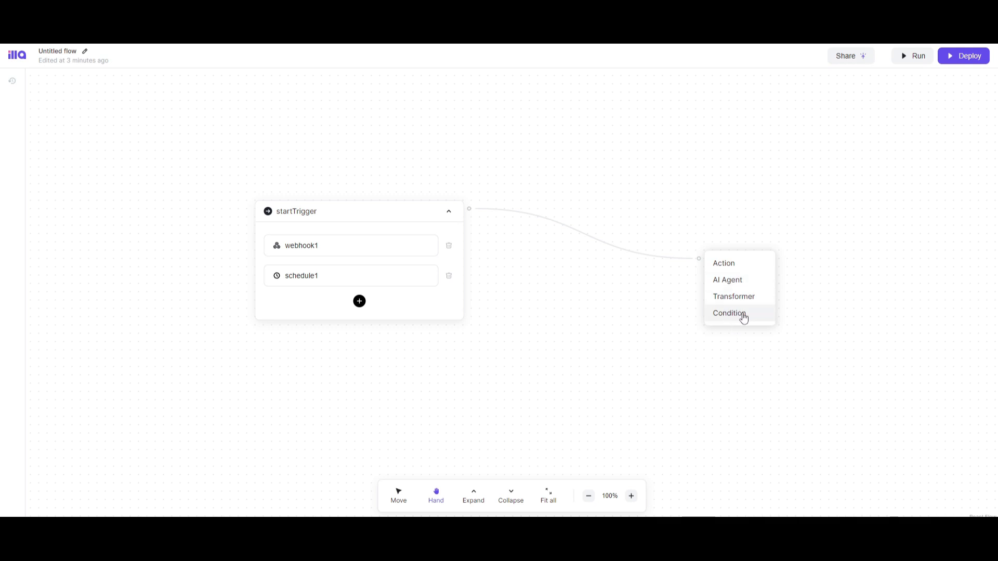
{"action": "left_click_drag", "start_coordinate": [743, 304], "coordinate": [566, 326]}
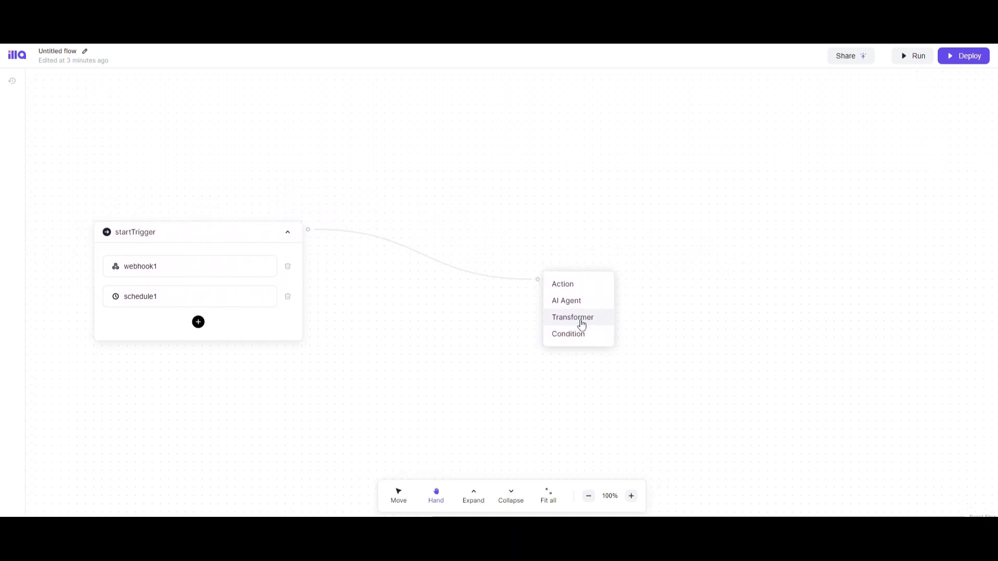
{"action": "left_click", "coordinate": [568, 284]}
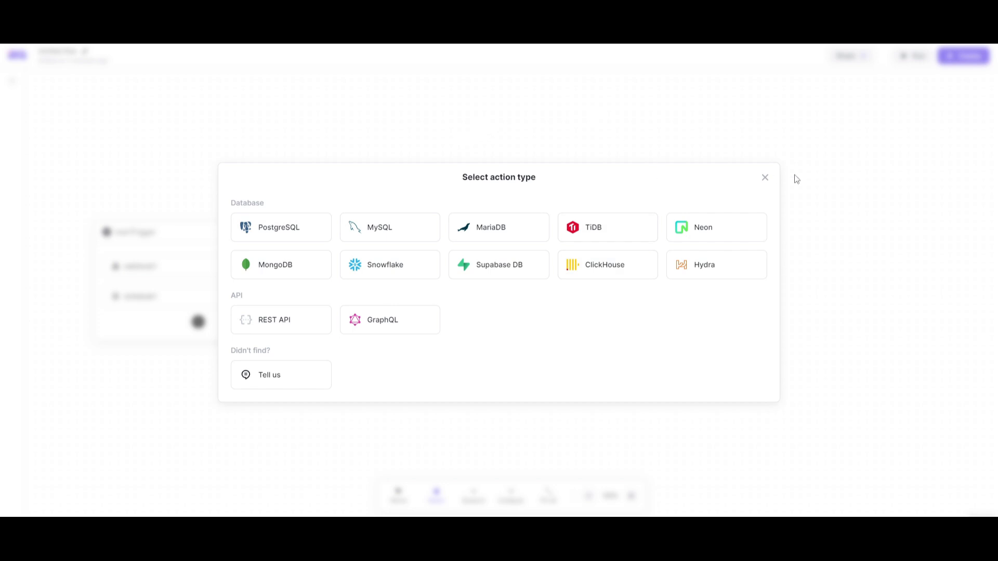
{"action": "left_click", "coordinate": [765, 178]}
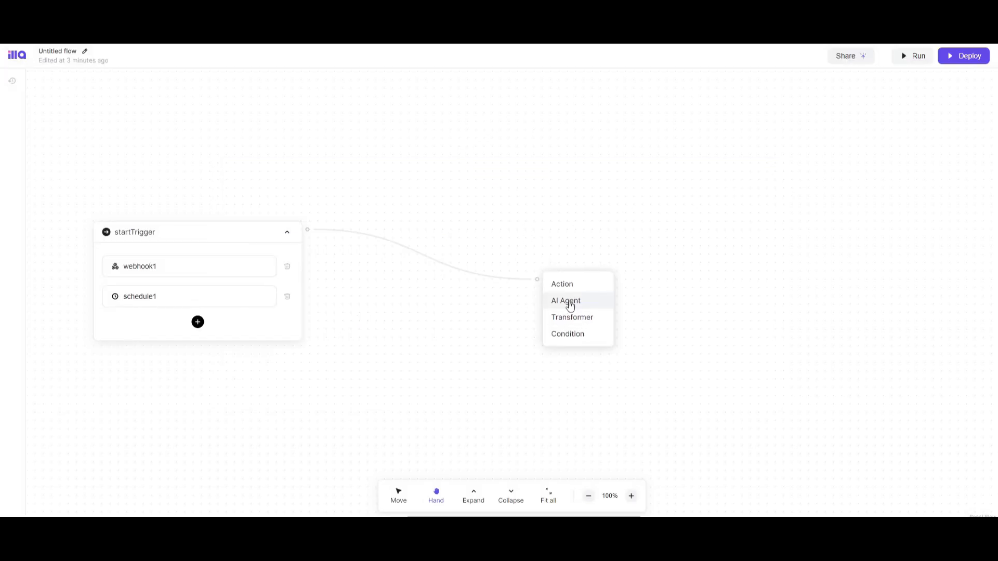
Step: Add an AI Agent node to the end of the startTrigger connector by forking the Translator agent from the Community resources
{"action": "left_click_drag", "start_coordinate": [616, 305], "coordinate": [701, 302]}
{"action": "left_click", "coordinate": [705, 298]}
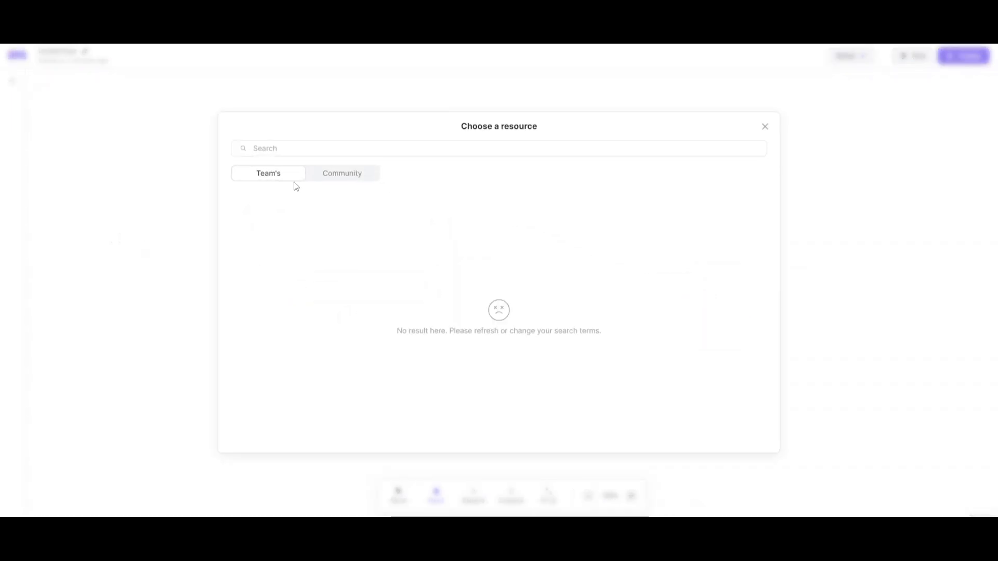
{"action": "left_click", "coordinate": [341, 174]}
{"action": "left_click", "coordinate": [473, 148]}
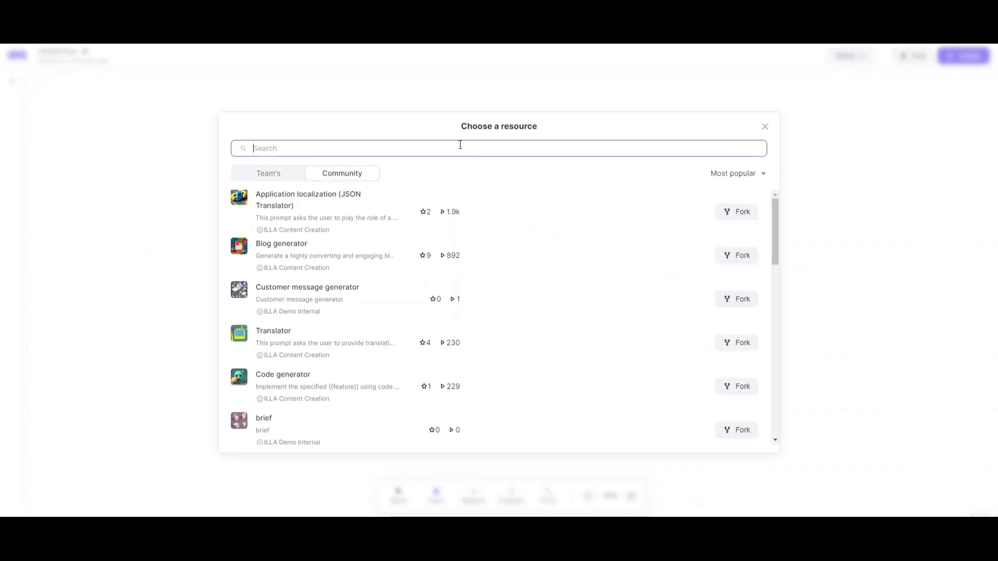
{"action": "scroll", "coordinate": [343, 248], "scroll_direction": "down", "scroll_amount": 5}
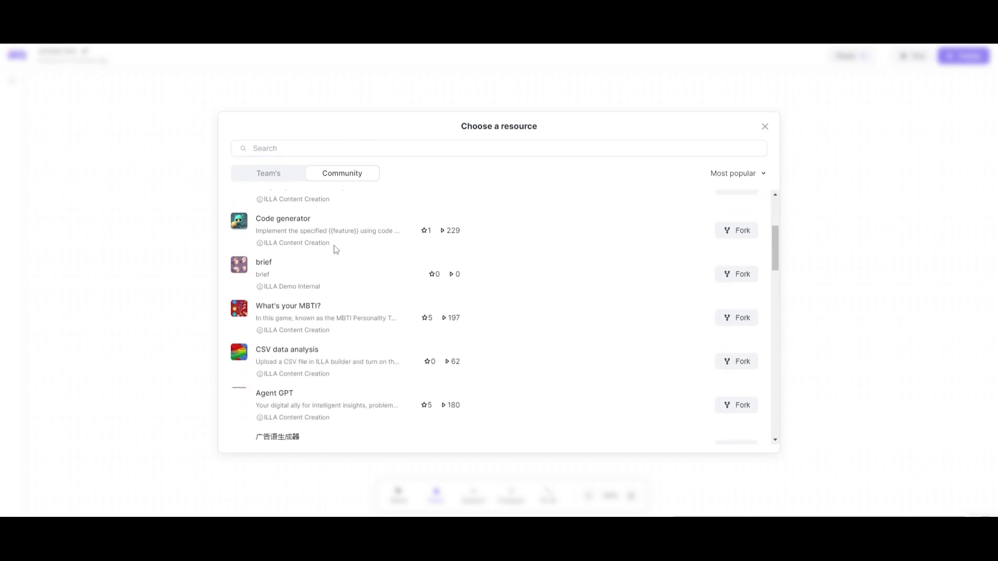
{"action": "scroll", "coordinate": [266, 310], "scroll_direction": "down", "scroll_amount": 4}
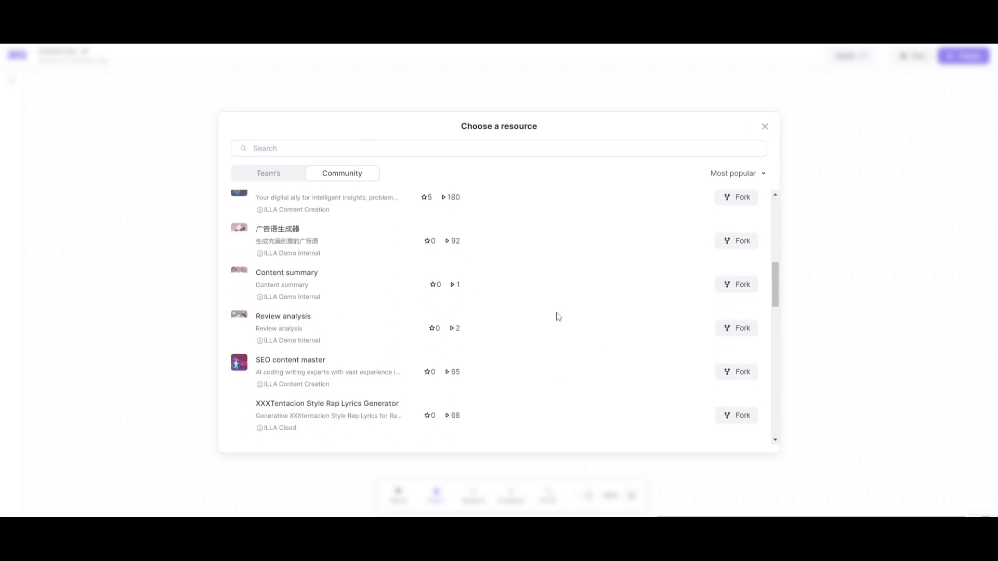
{"action": "scroll", "coordinate": [364, 297], "scroll_direction": "up", "scroll_amount": 3}
{"action": "scroll", "coordinate": [395, 290], "scroll_direction": "up", "scroll_amount": 5}
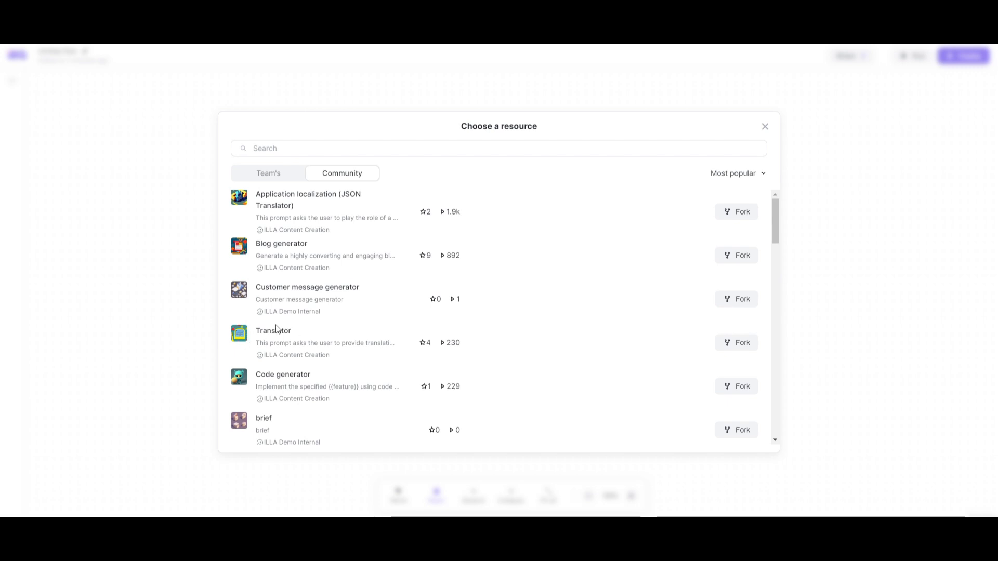
{"action": "left_click", "coordinate": [730, 343]}
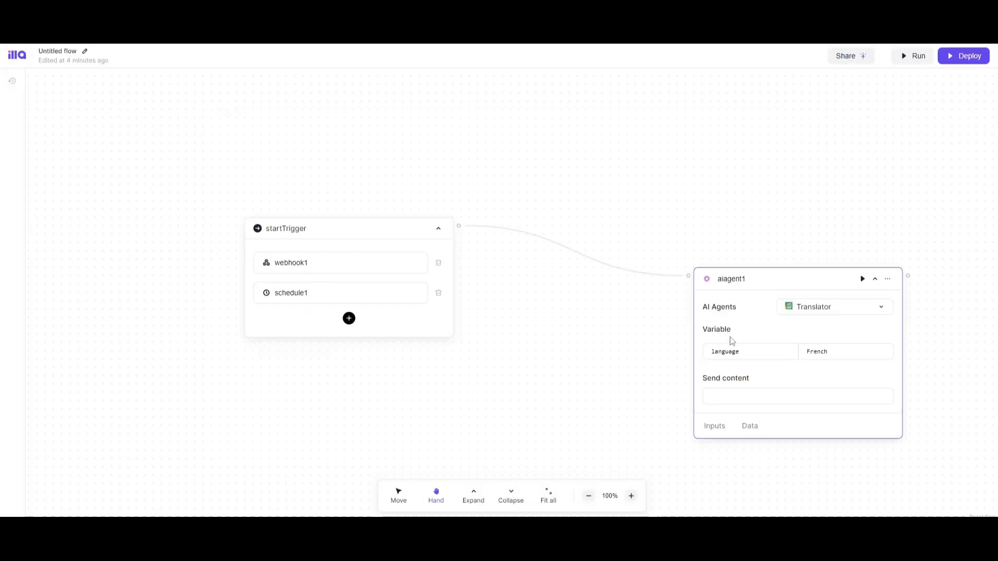
{"action": "left_click_drag", "start_coordinate": [525, 303], "coordinate": [341, 287]}
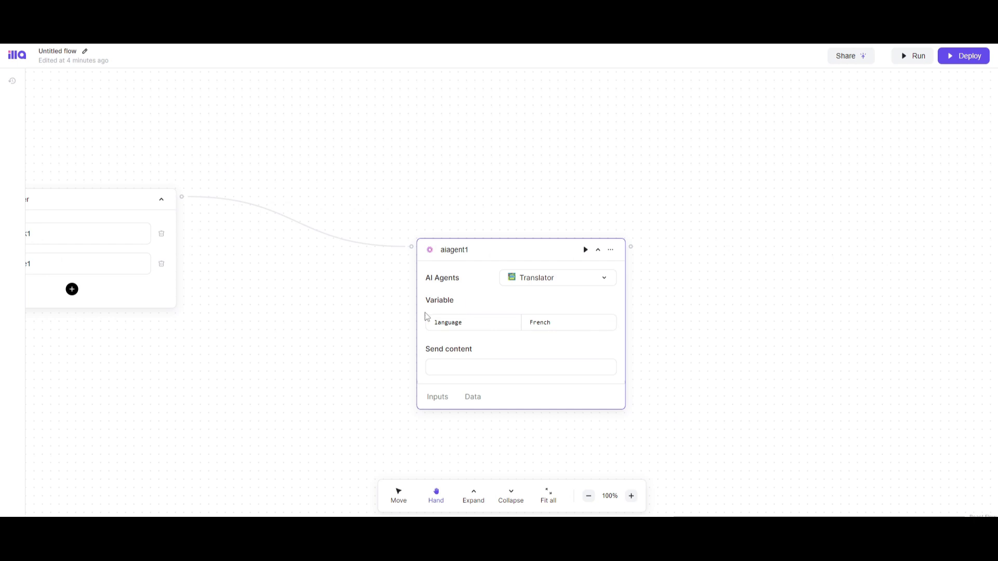
{"action": "left_click_drag", "start_coordinate": [212, 253], "coordinate": [303, 271]}
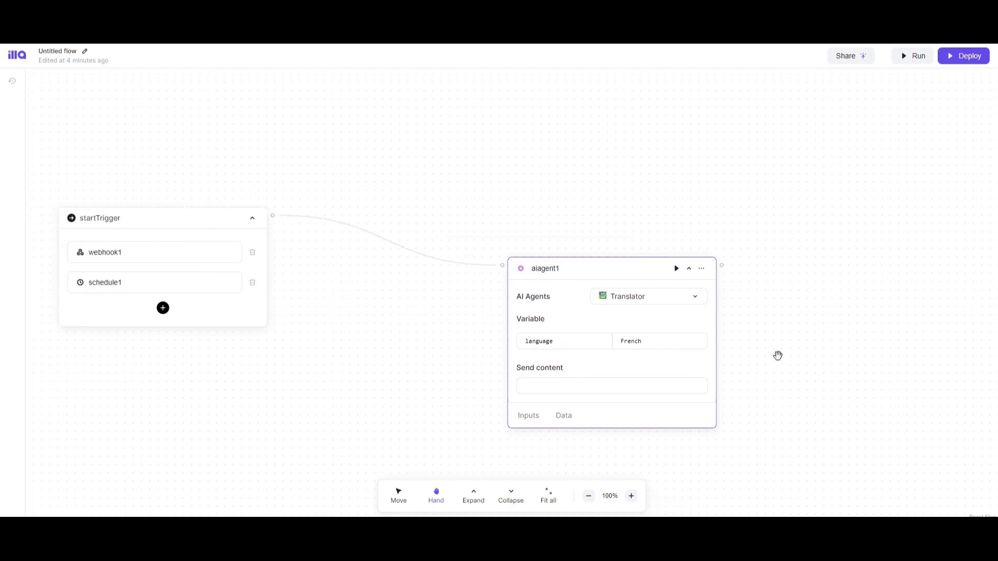
Step: Connect a Transformer node to the aiagent1 node's output, and delete it
{"action": "left_click_drag", "start_coordinate": [777, 356], "coordinate": [578, 333]}
{"action": "left_click_drag", "start_coordinate": [522, 242], "coordinate": [669, 267]}
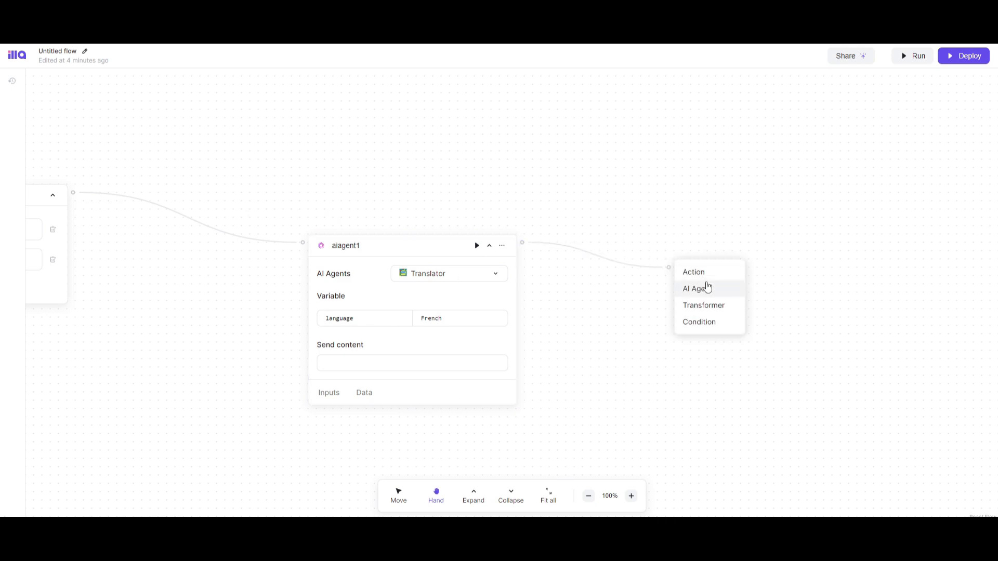
{"action": "left_click", "coordinate": [704, 305]}
{"action": "scroll", "coordinate": [743, 318], "scroll_direction": "down", "scroll_amount": 1}
{"action": "left_click", "coordinate": [747, 267]}
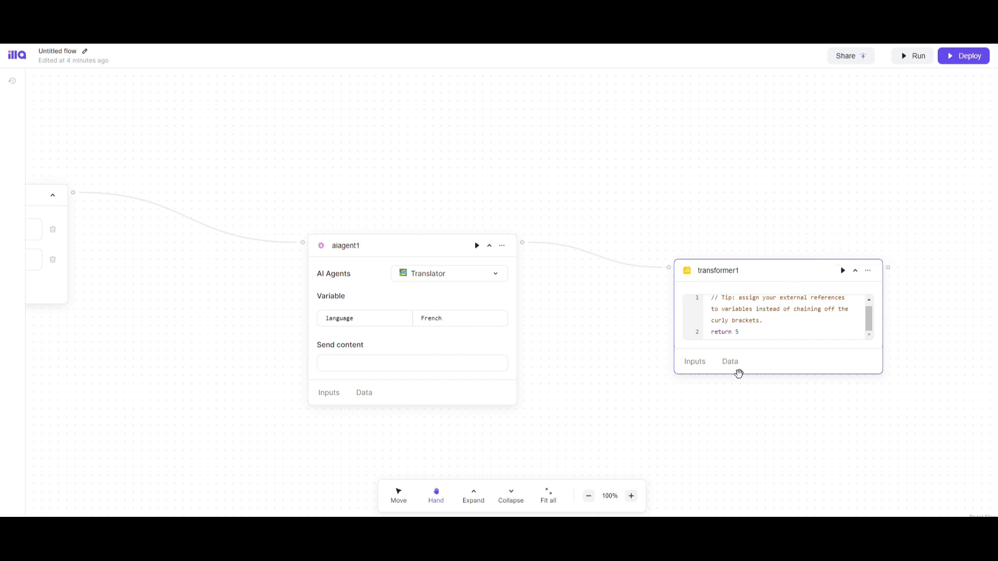
{"action": "left_click_drag", "start_coordinate": [738, 283], "coordinate": [647, 286]}
{"action": "right_click", "coordinate": [647, 286]}
{"action": "left_click", "coordinate": [682, 298]}
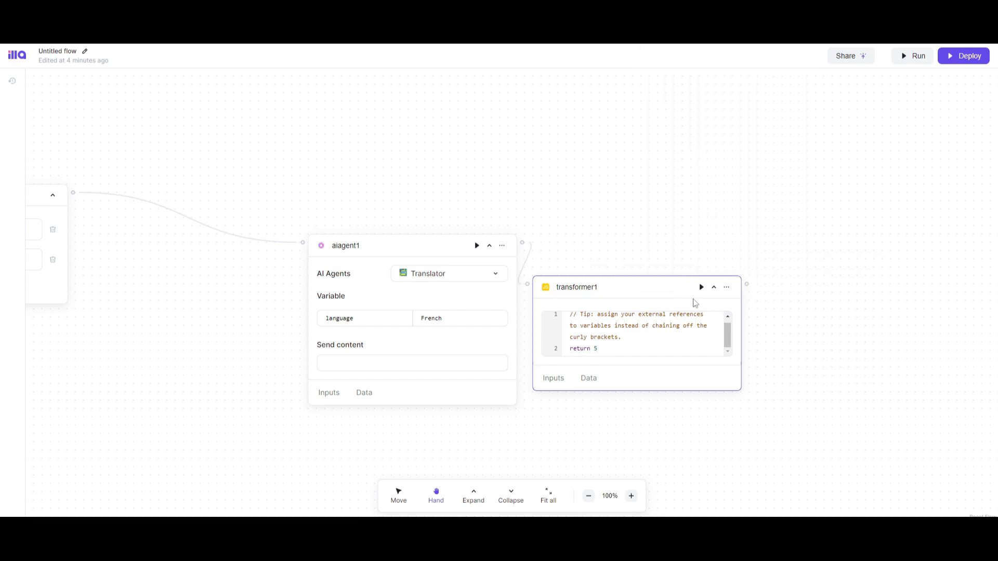
{"action": "left_click", "coordinate": [726, 287]}
{"action": "left_click", "coordinate": [735, 325]}
Step: Draw a connector from the aiagent1 node's output to an empty canvas spot and add a Condition node there
{"action": "left_click_drag", "start_coordinate": [527, 241], "coordinate": [768, 350]}
{"action": "left_click", "coordinate": [807, 408]}
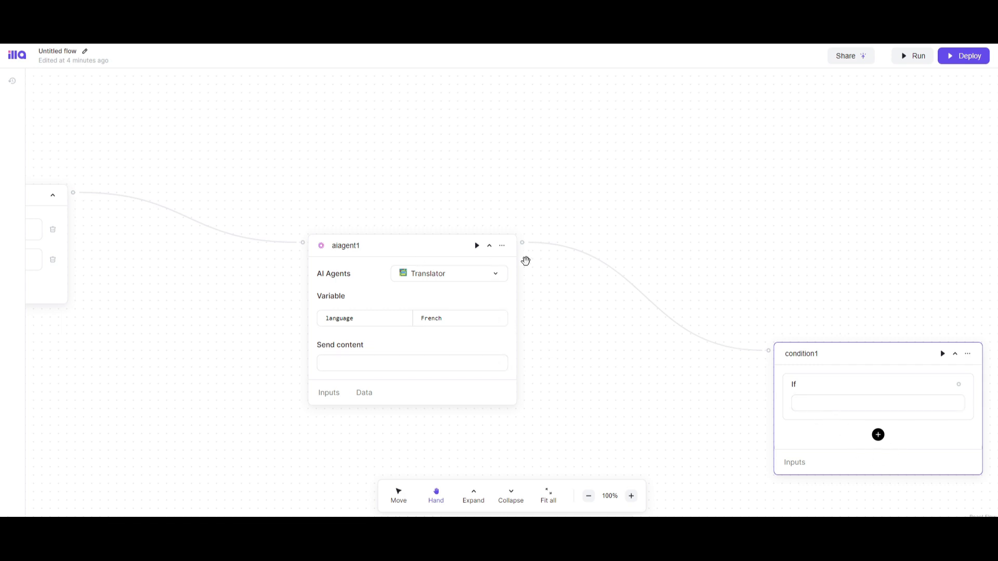
{"action": "left_click_drag", "start_coordinate": [804, 241], "coordinate": [701, 193]}
Step: Look over the untitled flow from the start trigger through the AI agent to the condition node
{"action": "scroll", "coordinate": [701, 194], "scroll_direction": "down", "scroll_amount": 3}
{"action": "scroll", "coordinate": [442, 218], "scroll_direction": "up", "scroll_amount": 3}
{"action": "scroll", "coordinate": [688, 205], "scroll_direction": "left", "scroll_amount": 3}
{"action": "scroll", "coordinate": [156, 163], "scroll_direction": "left", "scroll_amount": 4}
{"action": "scroll", "coordinate": [198, 198], "scroll_direction": "up", "scroll_amount": 1}
{"action": "scroll", "coordinate": [198, 198], "scroll_direction": "right", "scroll_amount": 7}
{"action": "scroll", "coordinate": [187, 138], "scroll_direction": "down", "scroll_amount": 2}
{"action": "scroll", "coordinate": [606, 255], "scroll_direction": "left", "scroll_amount": 5}
{"action": "scroll", "coordinate": [606, 255], "scroll_direction": "up", "scroll_amount": 1}
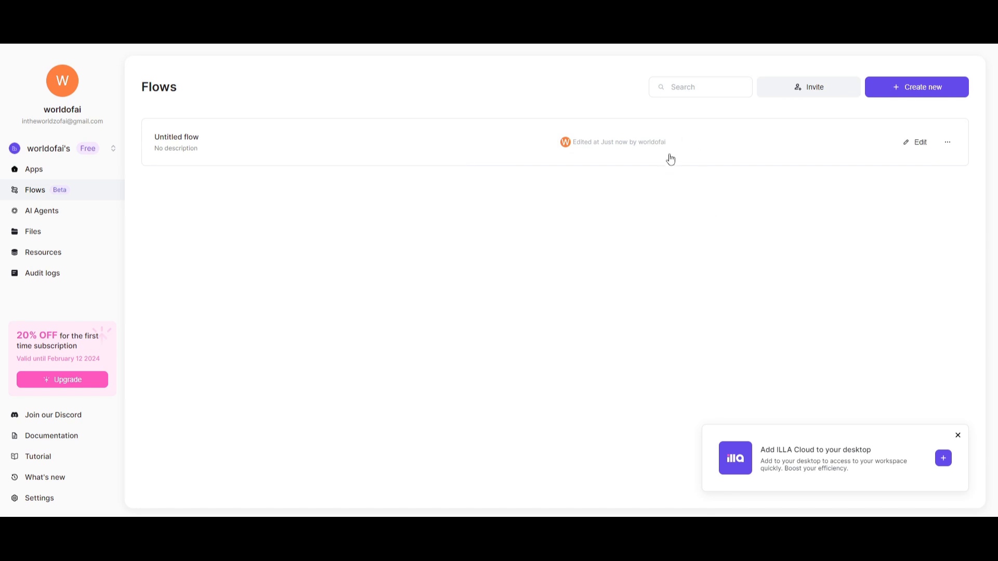
Step: Create a blank app and apply the AI-Driven App template App / Web content management to it
{"action": "left_click", "coordinate": [39, 175]}
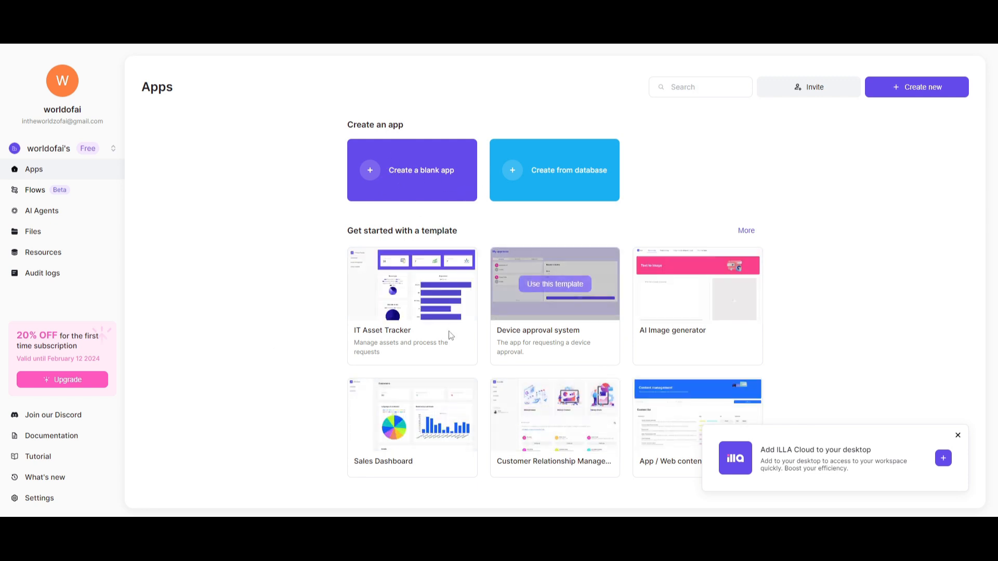
{"action": "left_click", "coordinate": [400, 176]}
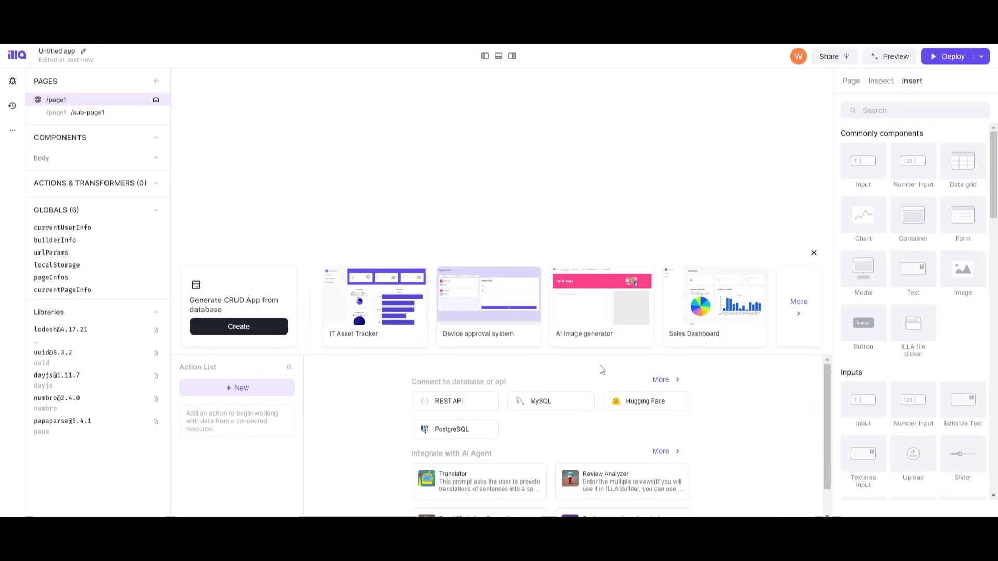
{"action": "mouse_move", "coordinate": [618, 318]}
{"action": "left_click", "coordinate": [798, 303]}
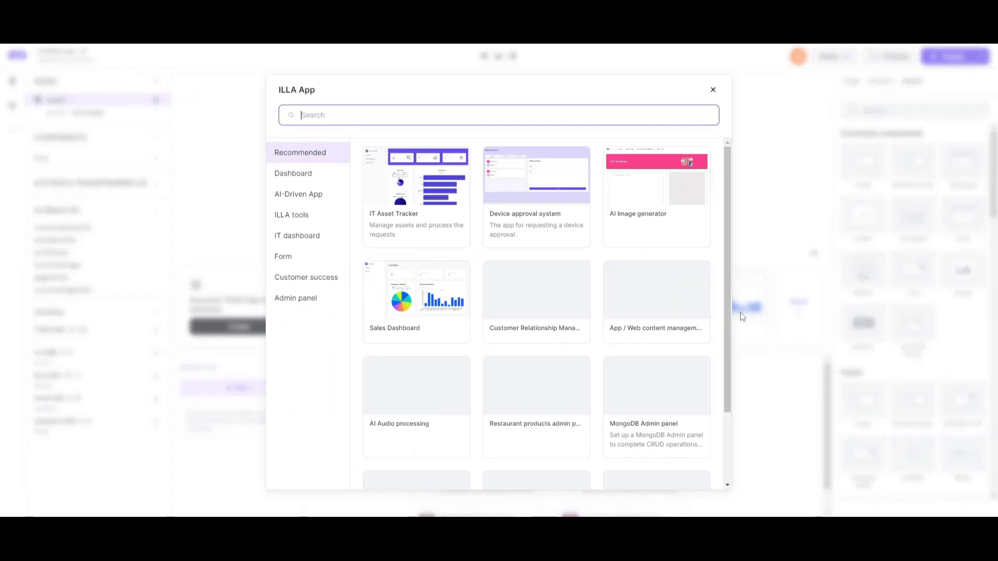
{"action": "left_click", "coordinate": [299, 194]}
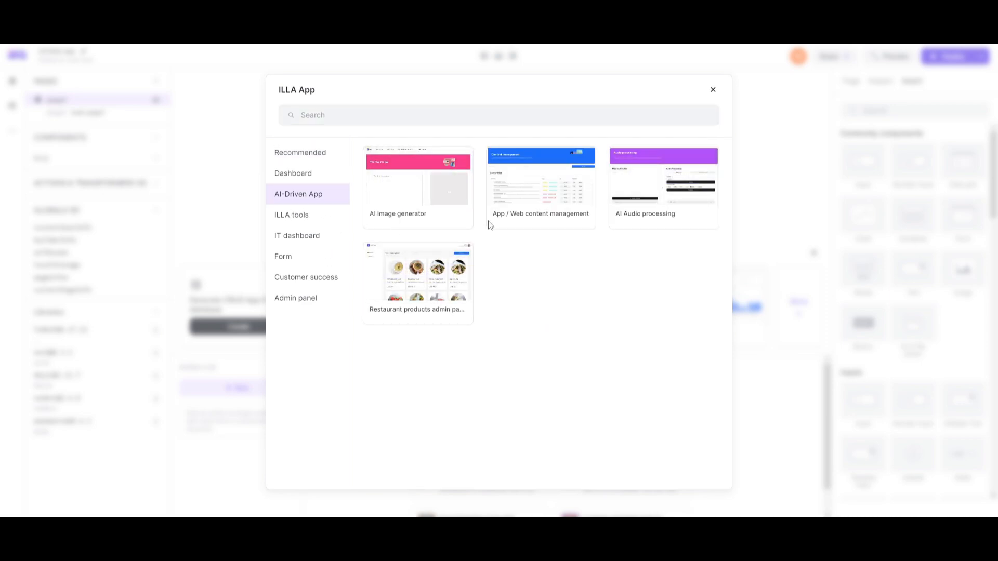
{"action": "mouse_move", "coordinate": [540, 196]}
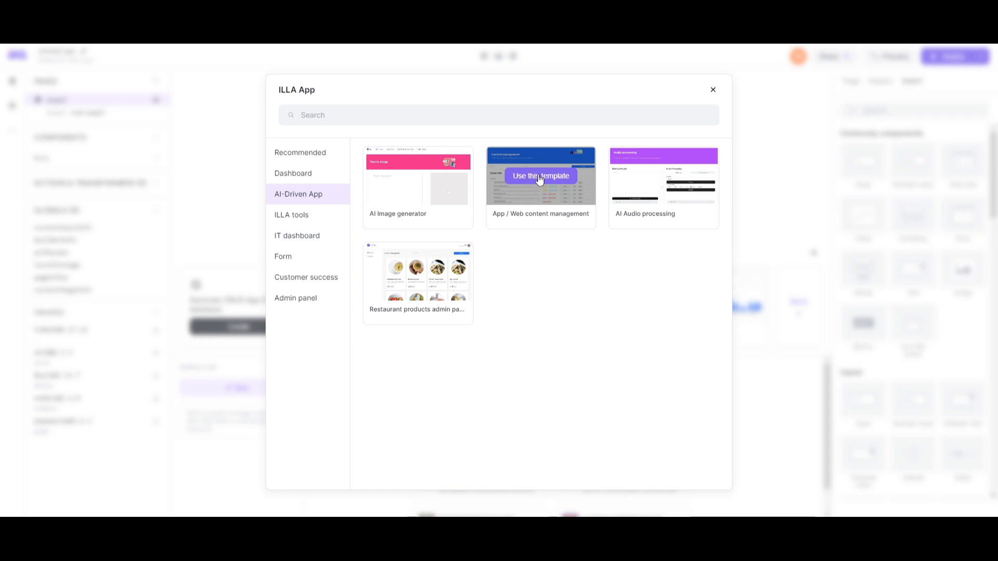
{"action": "left_click", "coordinate": [541, 176]}
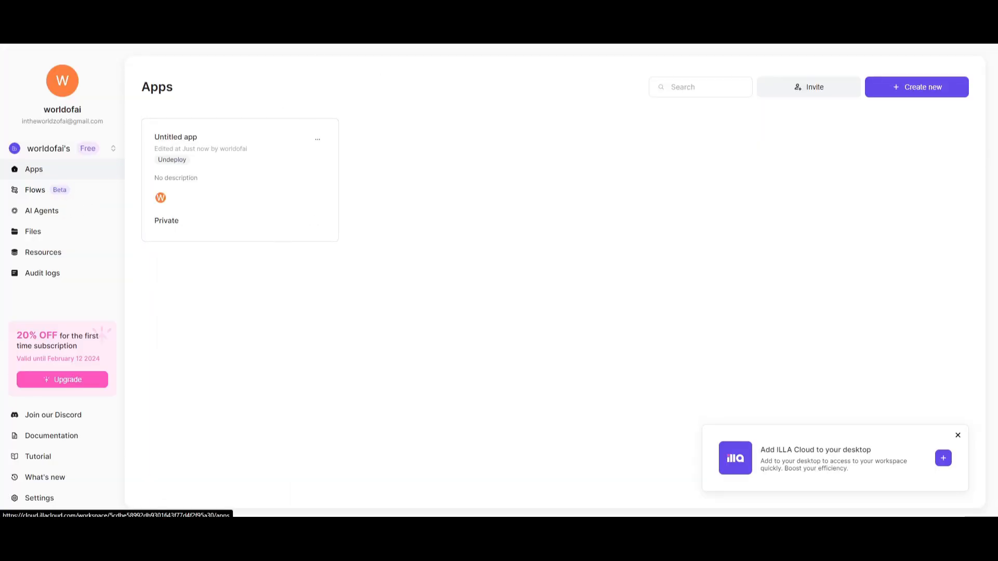
Step: Open the untitled app and save Translator as the replacement for its missing aiagent resource
{"action": "left_click", "coordinate": [202, 156]}
{"action": "left_click", "coordinate": [555, 313]}
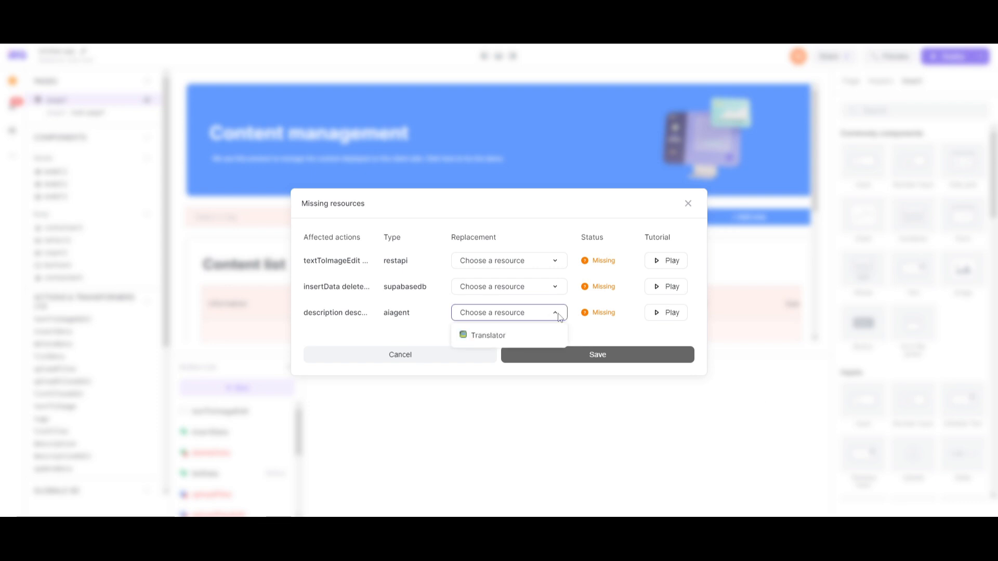
{"action": "left_click", "coordinate": [480, 337]}
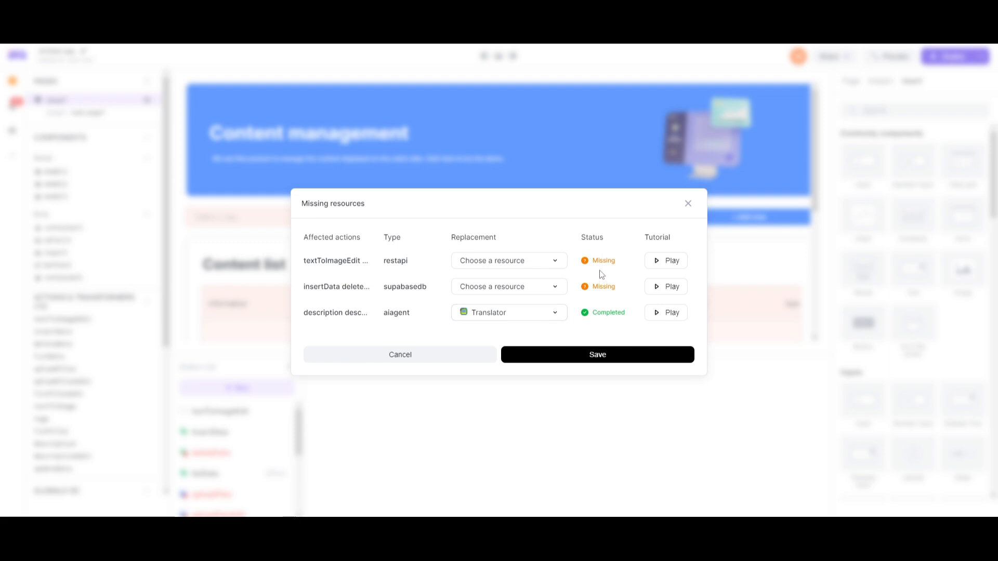
{"action": "left_click", "coordinate": [535, 285]}
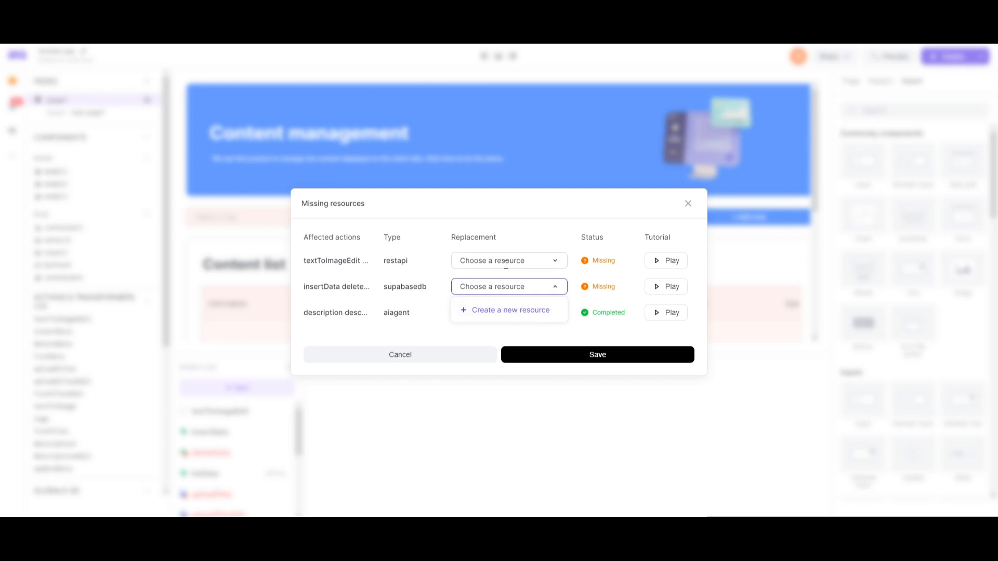
{"action": "left_click", "coordinate": [525, 264]}
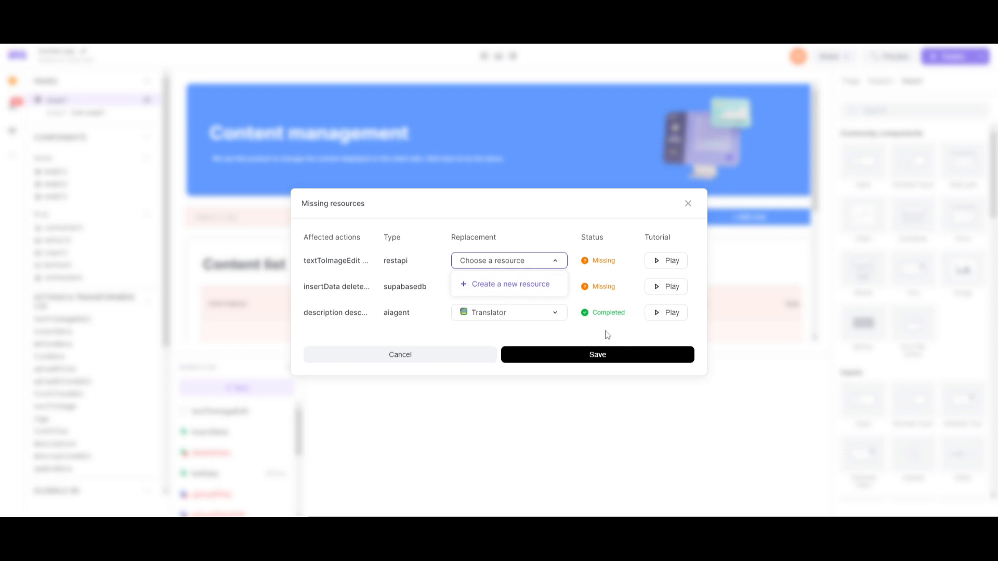
{"action": "left_click", "coordinate": [635, 355]}
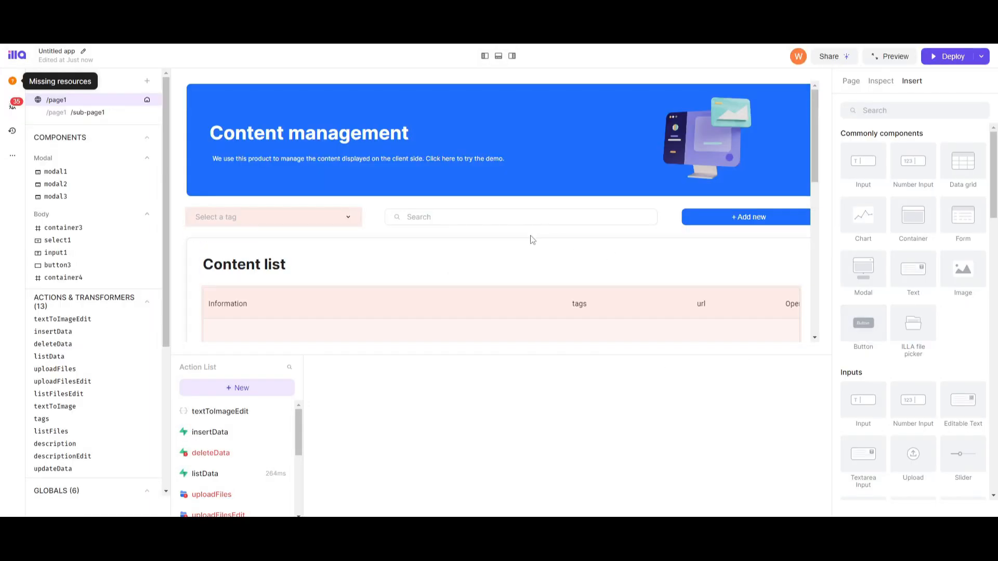
Step: Examine the content management page and the settings of the banner's description, title and image components
{"action": "left_click_drag", "start_coordinate": [548, 229], "coordinate": [517, 240]}
{"action": "left_click", "coordinate": [373, 158]}
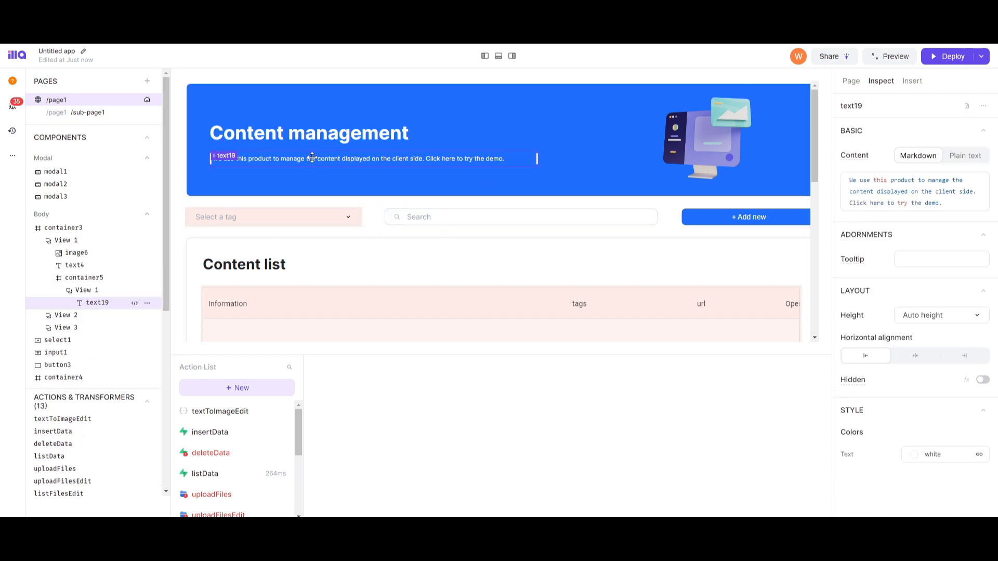
{"action": "left_click", "coordinate": [315, 134]}
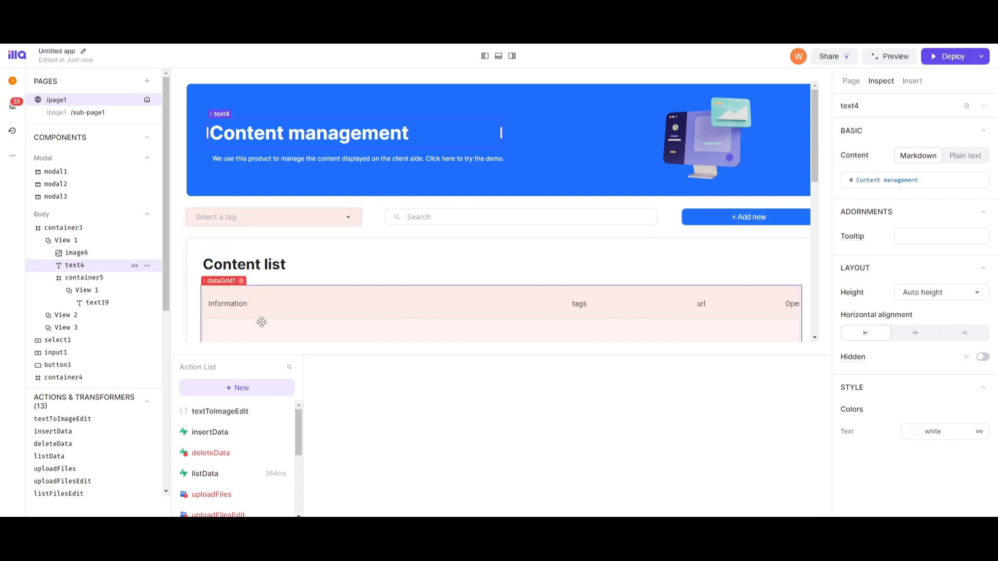
{"action": "scroll", "coordinate": [259, 317], "scroll_direction": "down", "scroll_amount": 5}
{"action": "scroll", "coordinate": [380, 264], "scroll_direction": "up", "scroll_amount": 5}
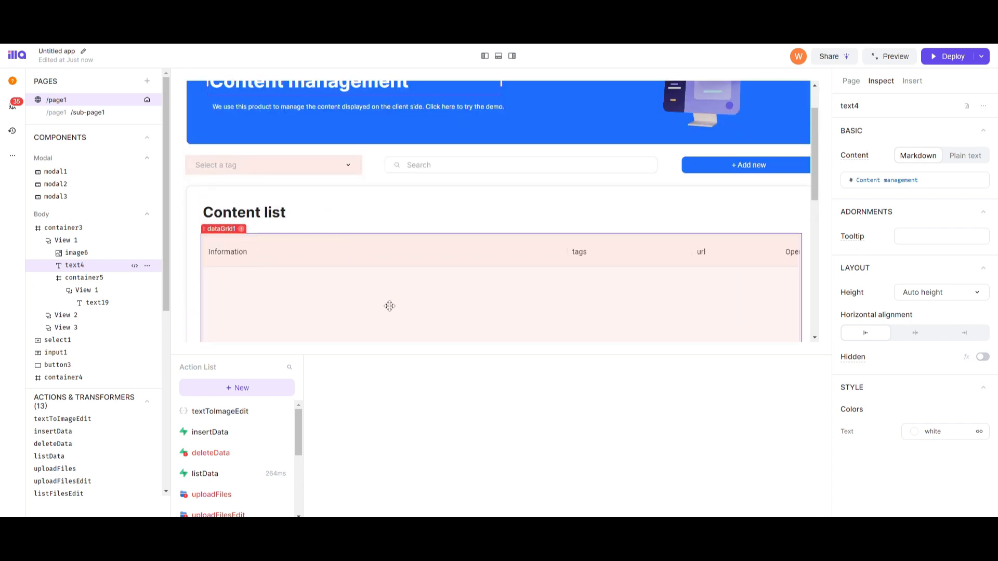
{"action": "scroll", "coordinate": [686, 270], "scroll_direction": "up", "scroll_amount": 1}
{"action": "scroll", "coordinate": [682, 258], "scroll_direction": "up", "scroll_amount": 1}
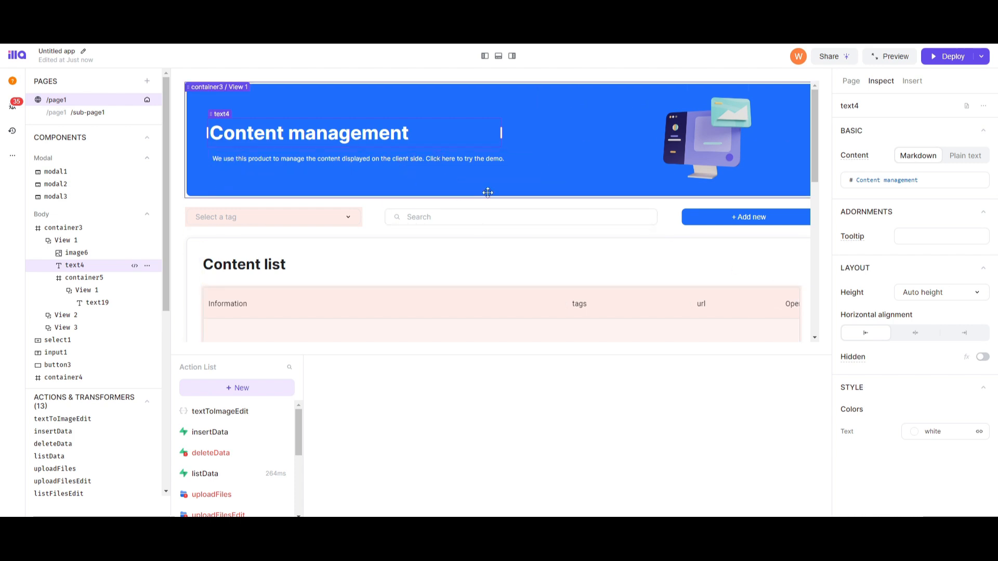
{"action": "left_click", "coordinate": [616, 187]}
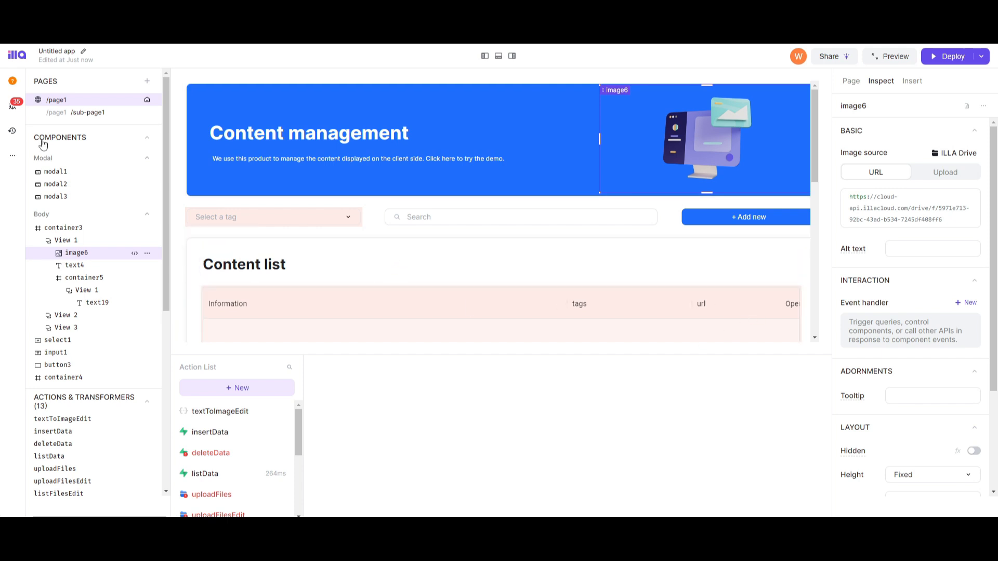
Step: Check the types available for a new action and sort the content list grid by Information in ascending order
{"action": "left_click", "coordinate": [230, 393]}
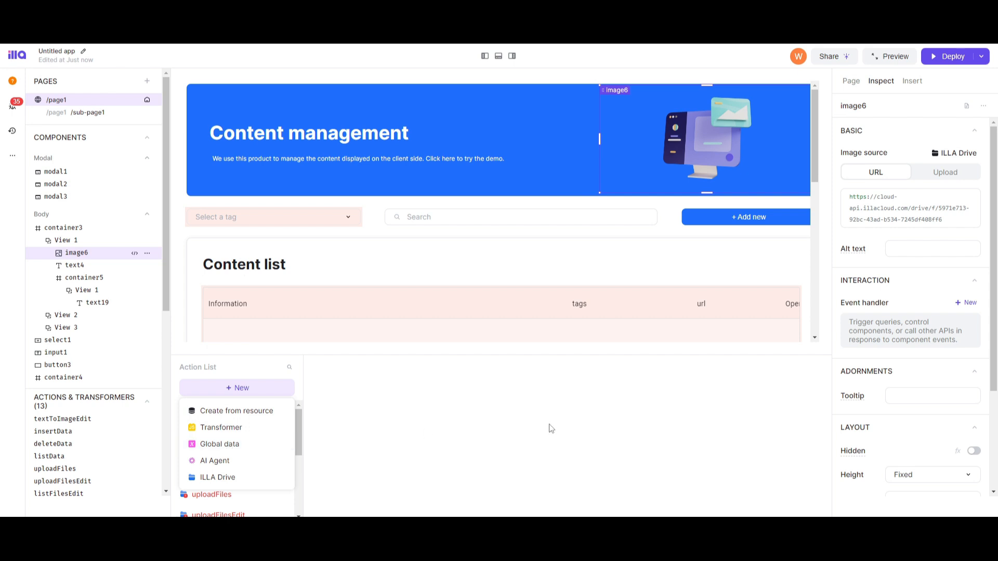
{"action": "left_click", "coordinate": [605, 427]}
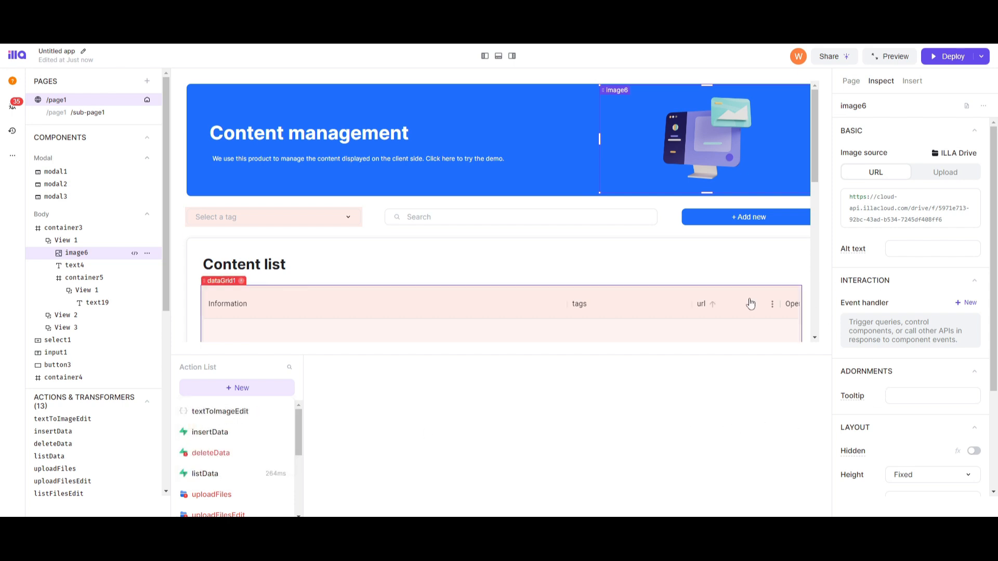
{"action": "left_click", "coordinate": [408, 305]}
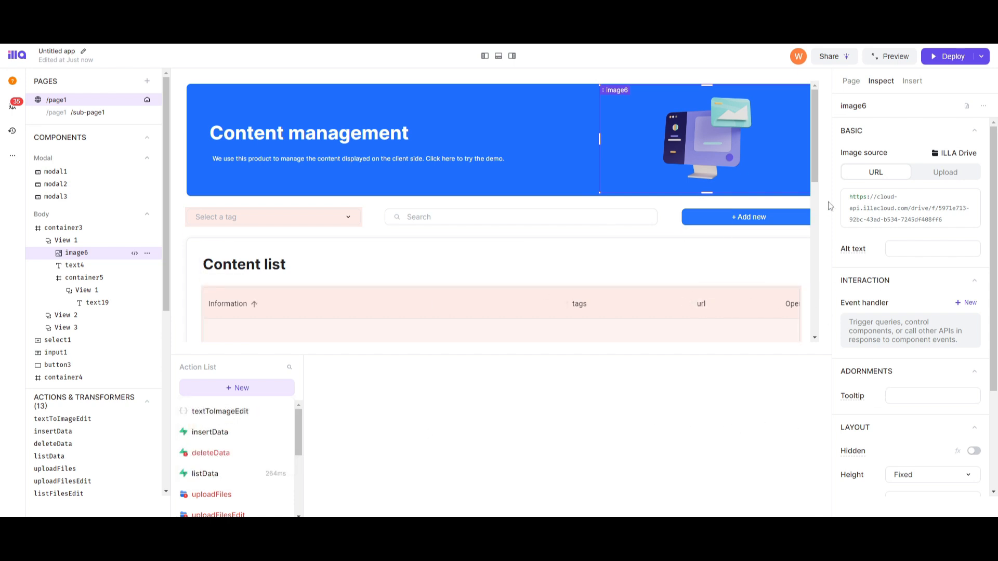
Step: Review the page's layout, basic and style settings
{"action": "left_click", "coordinate": [850, 80]}
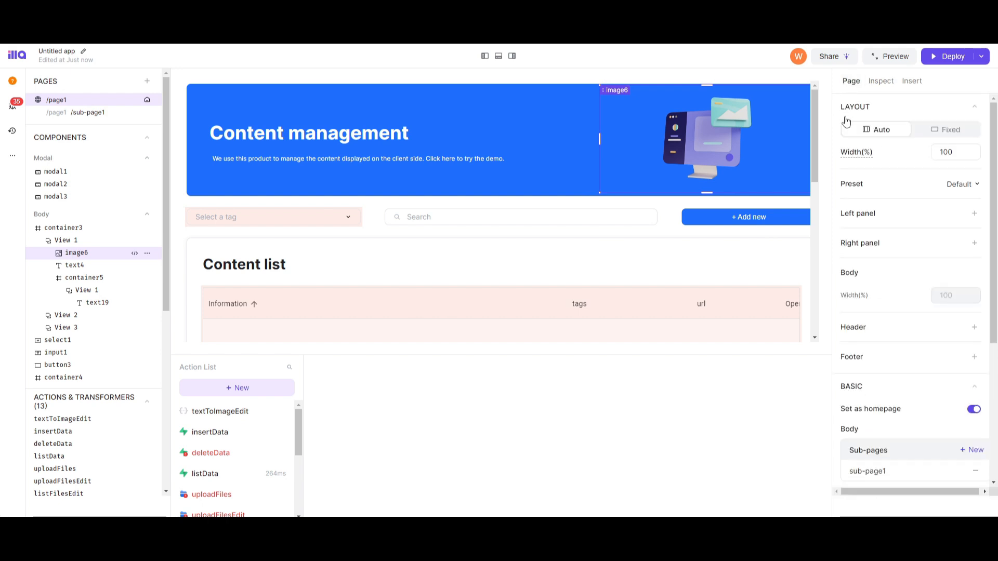
{"action": "scroll", "coordinate": [854, 382], "scroll_direction": "down", "scroll_amount": 5}
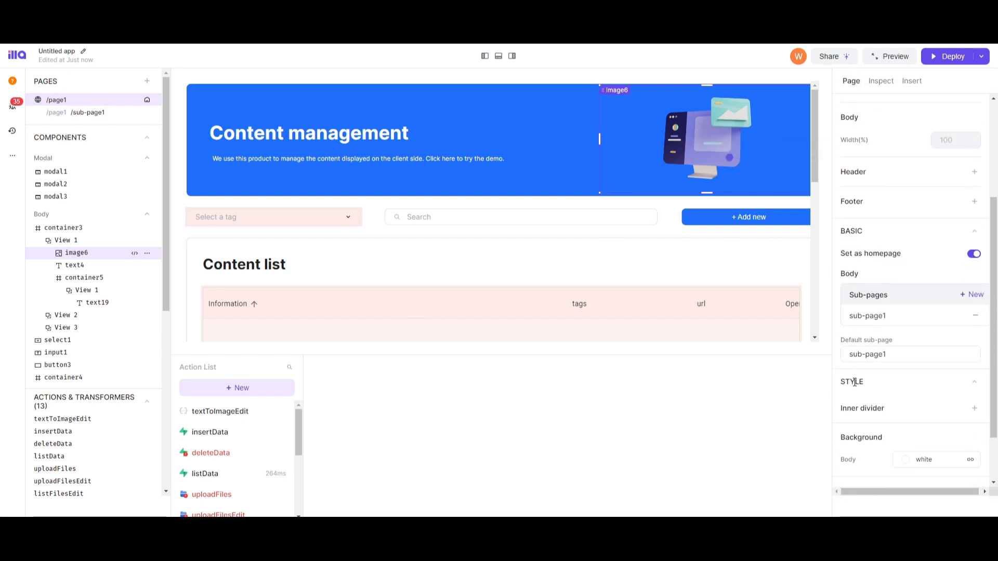
{"action": "scroll", "coordinate": [854, 382], "scroll_direction": "up", "scroll_amount": 5}
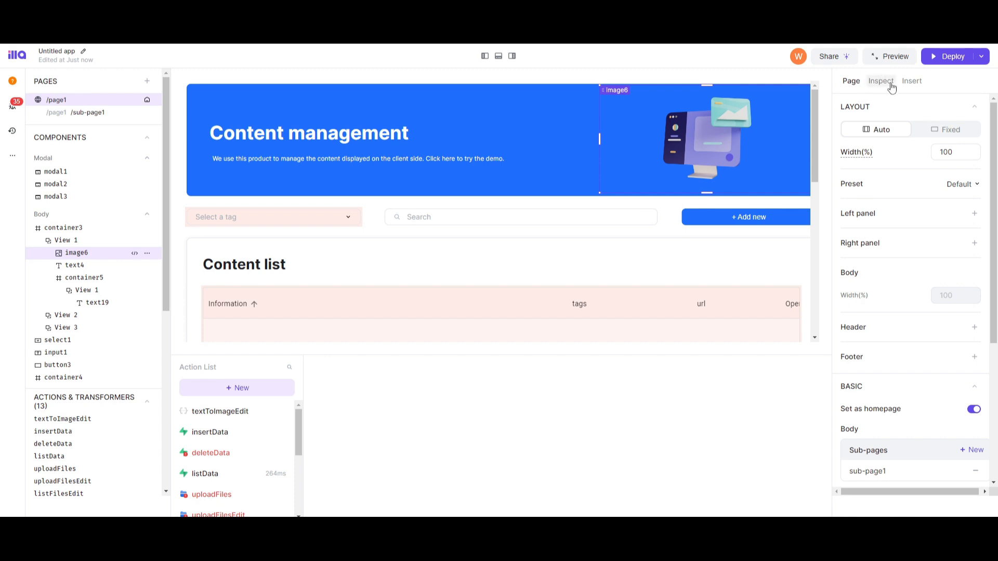
Step: Insert a Chart component below the banner, between the tag selector and the Add new button
{"action": "left_click", "coordinate": [911, 81]}
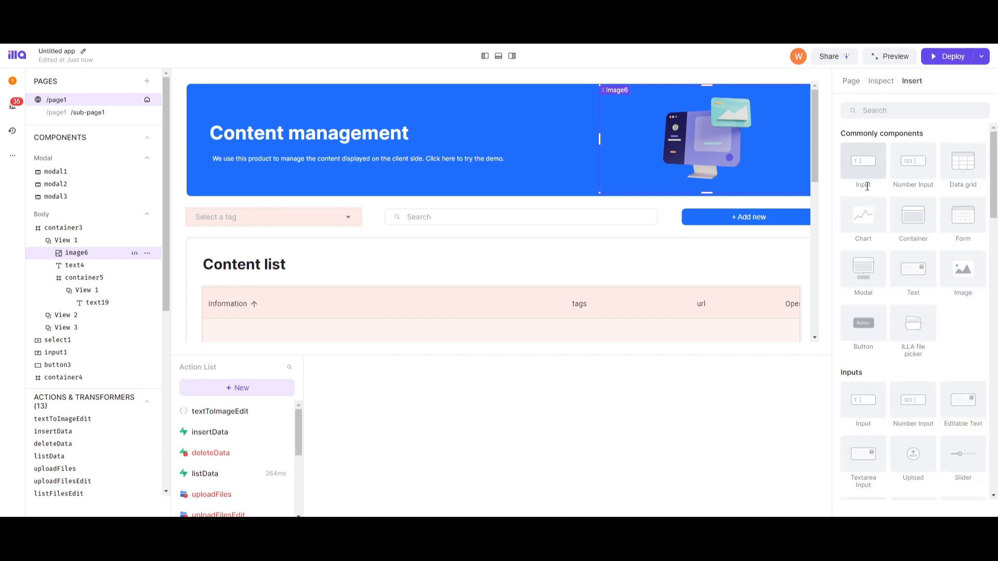
{"action": "left_click_drag", "start_coordinate": [862, 163], "coordinate": [386, 215]}
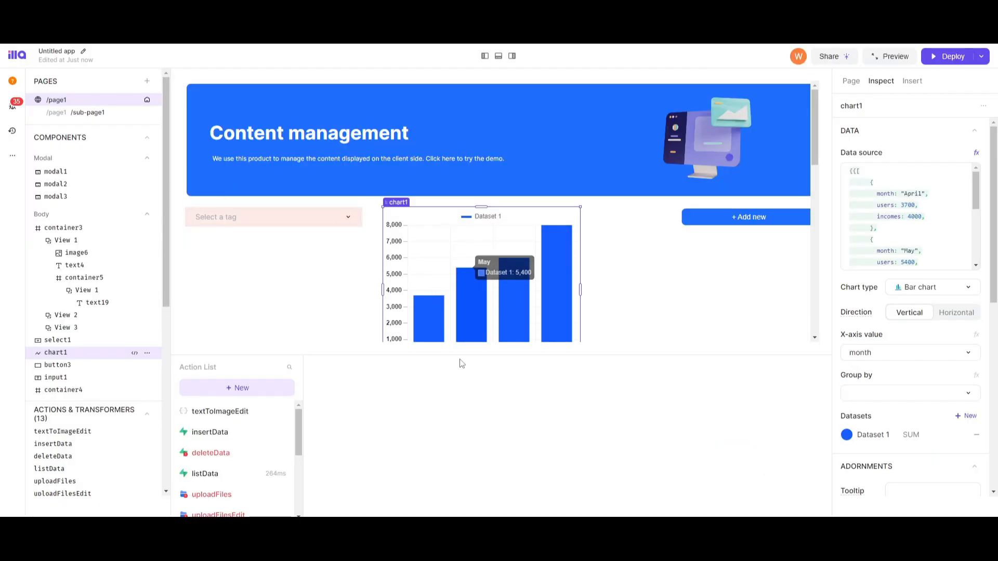
{"action": "scroll", "coordinate": [318, 265], "scroll_direction": "down", "scroll_amount": 6}
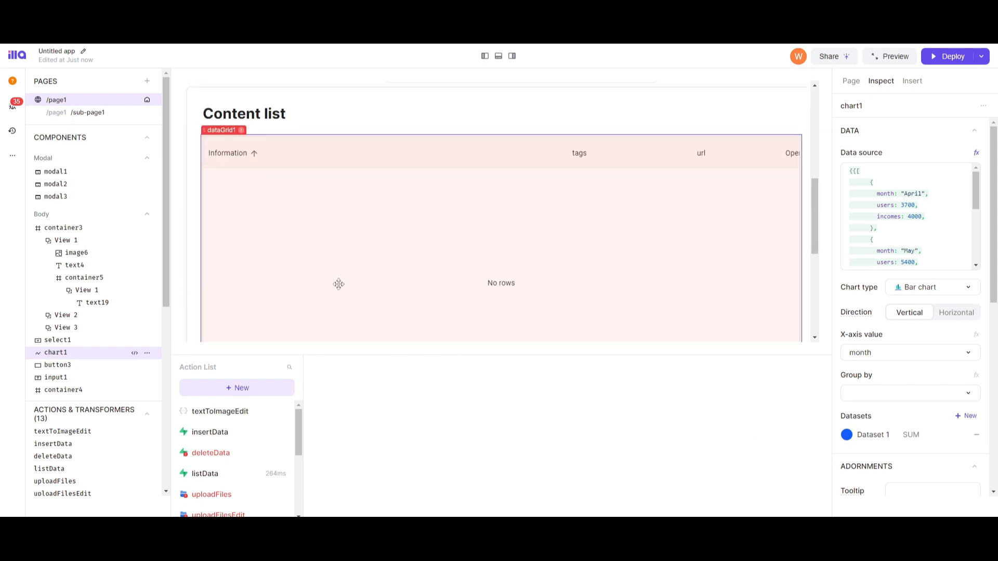
{"action": "scroll", "coordinate": [338, 284], "scroll_direction": "up", "scroll_amount": 5}
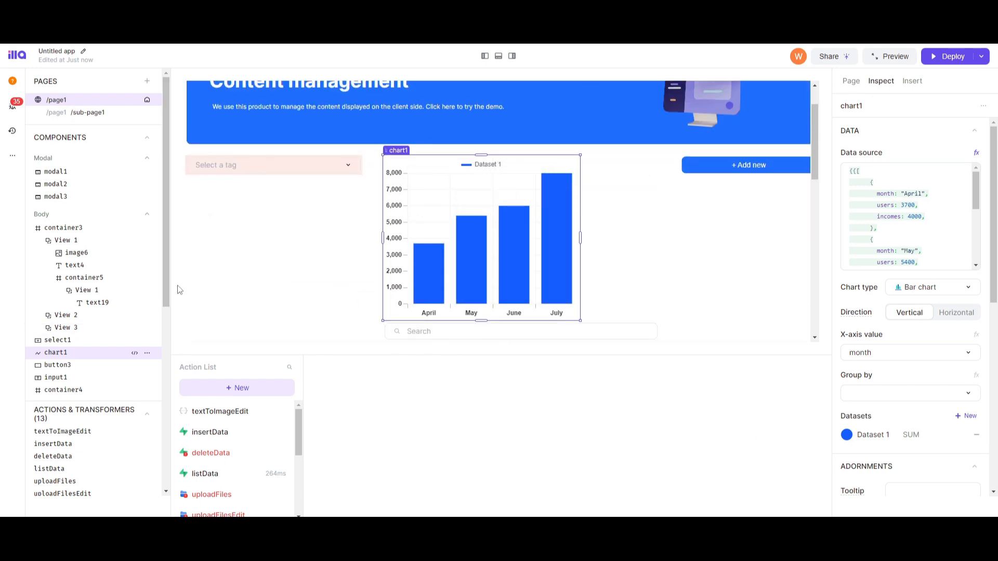
{"action": "scroll", "coordinate": [226, 269], "scroll_direction": "up", "scroll_amount": 1}
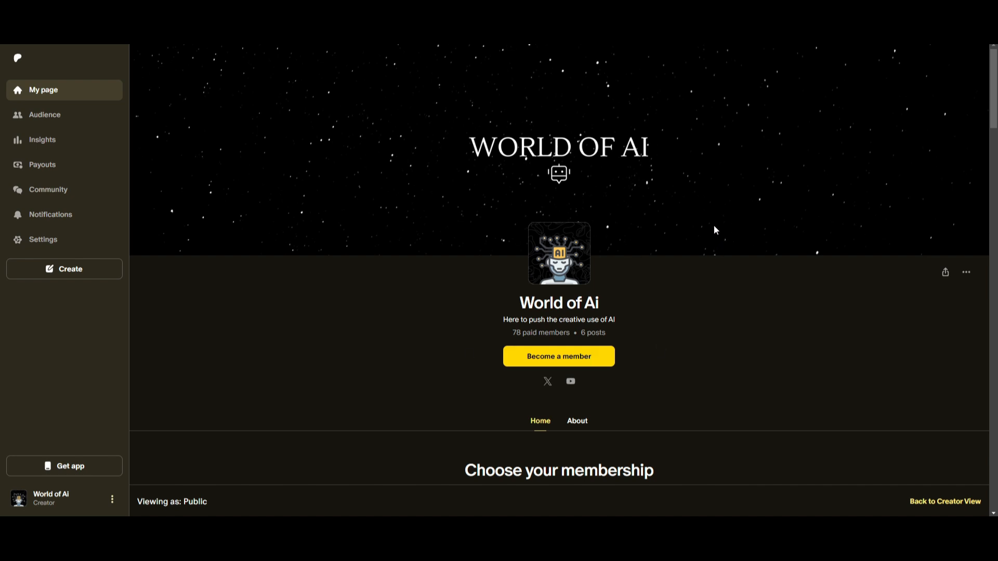
Step: Switch to World of AI's Patreon page, X profile and YouTube channel, and look through their content and videos
{"action": "scroll", "coordinate": [713, 226], "scroll_direction": "down", "scroll_amount": 9}
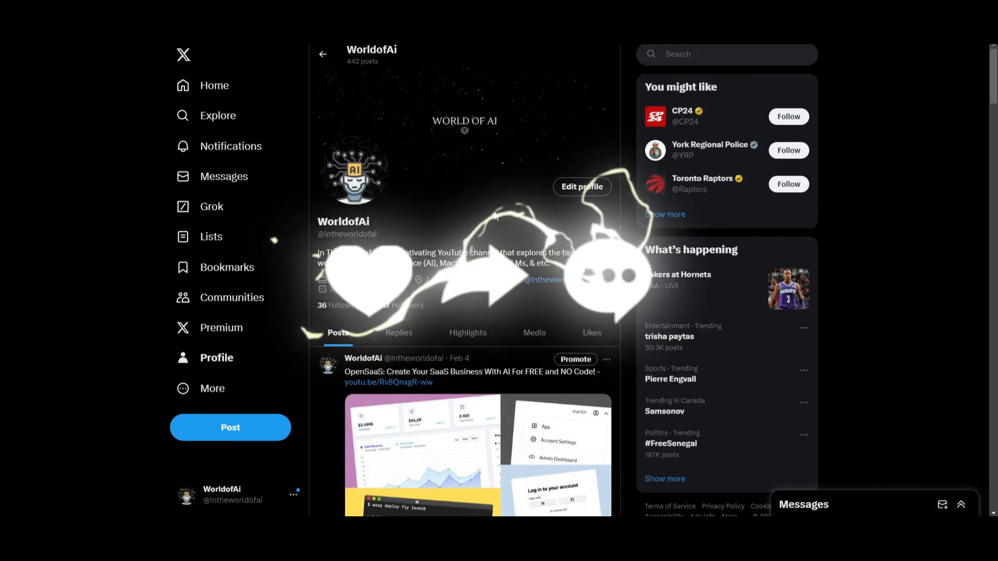
{"action": "scroll", "coordinate": [436, 296], "scroll_direction": "down", "scroll_amount": 10}
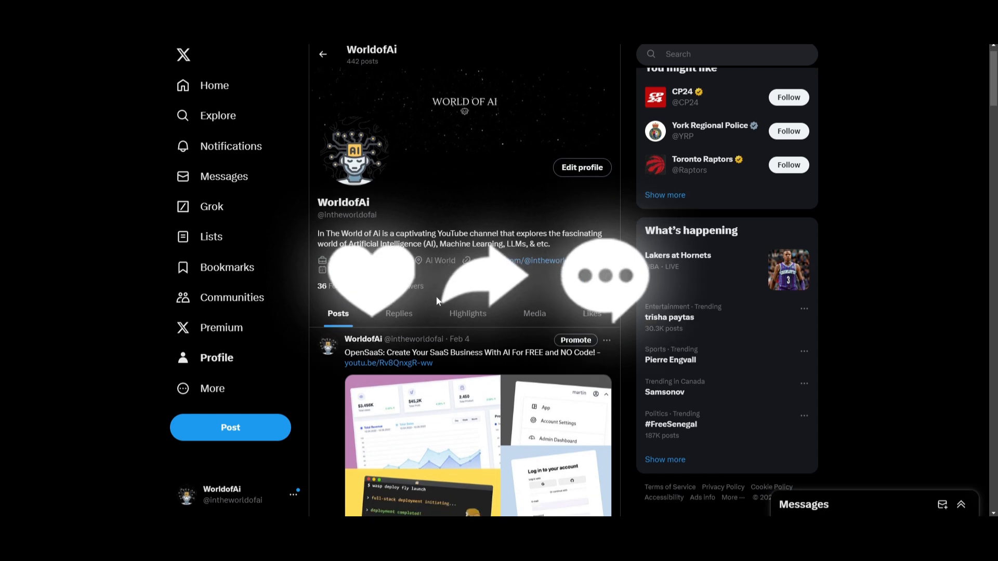
{"action": "scroll", "coordinate": [431, 294], "scroll_direction": "down", "scroll_amount": 5}
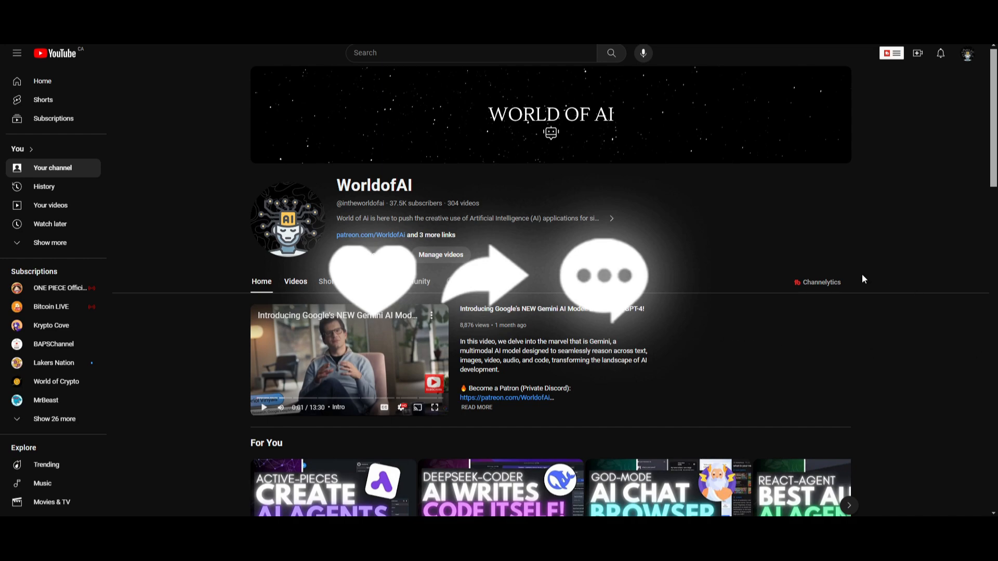
{"action": "scroll", "coordinate": [738, 278], "scroll_direction": "down", "scroll_amount": 3}
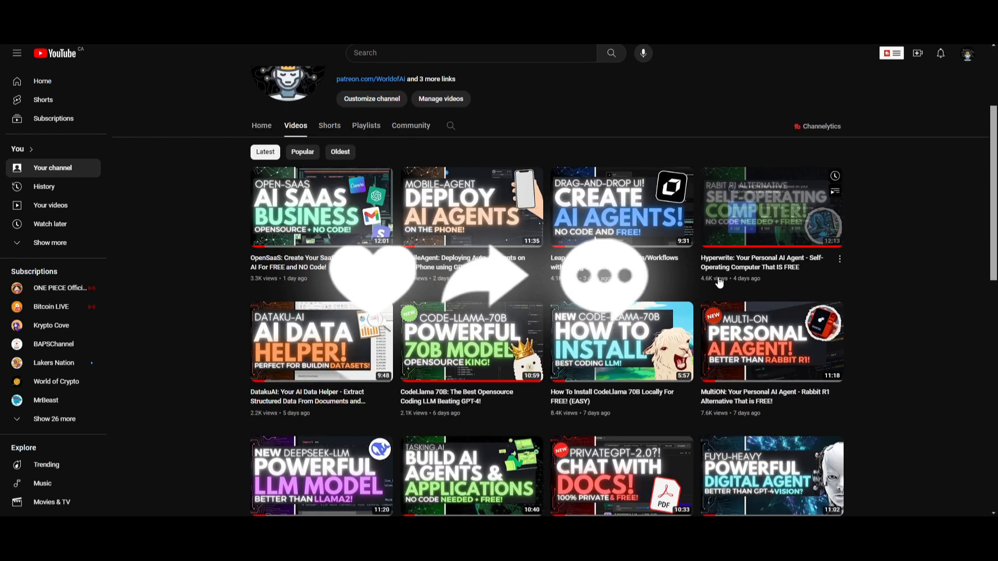
{"action": "scroll", "coordinate": [719, 281], "scroll_direction": "down", "scroll_amount": 2}
{"action": "scroll", "coordinate": [768, 308], "scroll_direction": "down", "scroll_amount": 5}
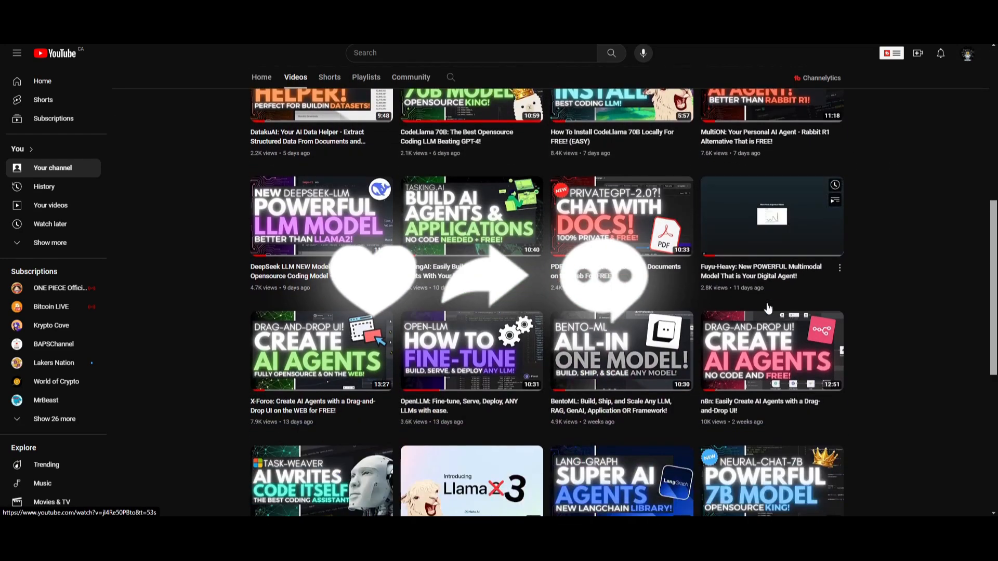
{"action": "scroll", "coordinate": [670, 355], "scroll_direction": "down", "scroll_amount": 3}
{"action": "scroll", "coordinate": [508, 359], "scroll_direction": "down", "scroll_amount": 2}
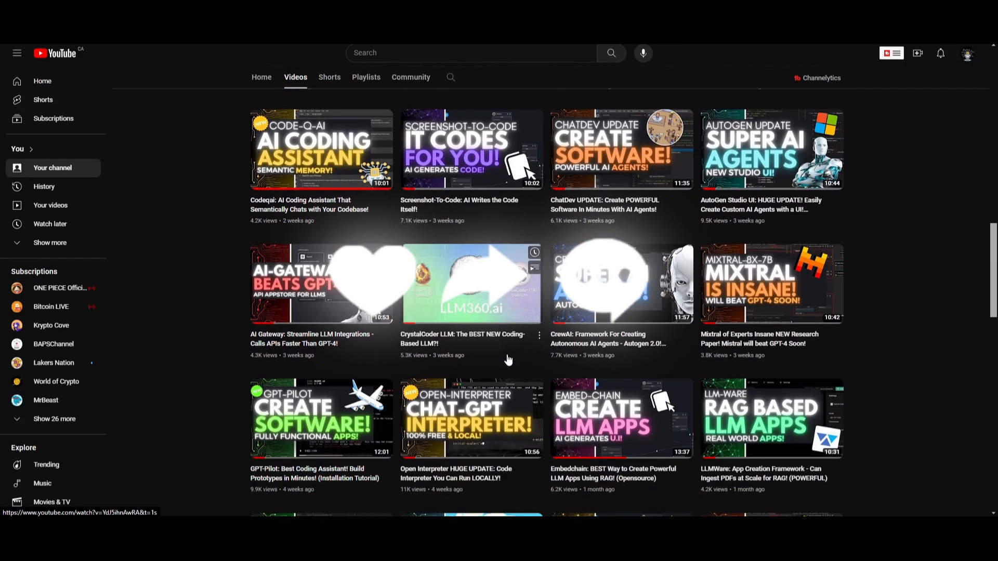